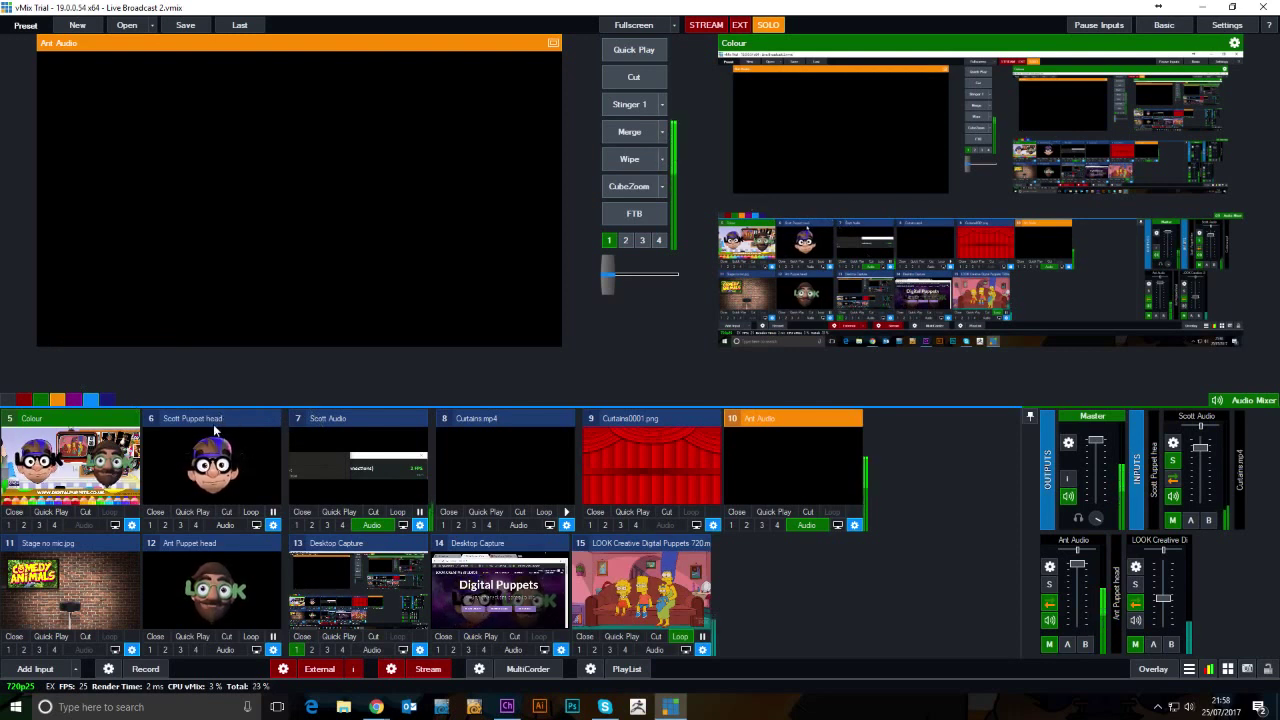
- Preview the Colour scene, then the Background.jpg, FRONT.png and TV Middle.png layers
left_click(93, 421)
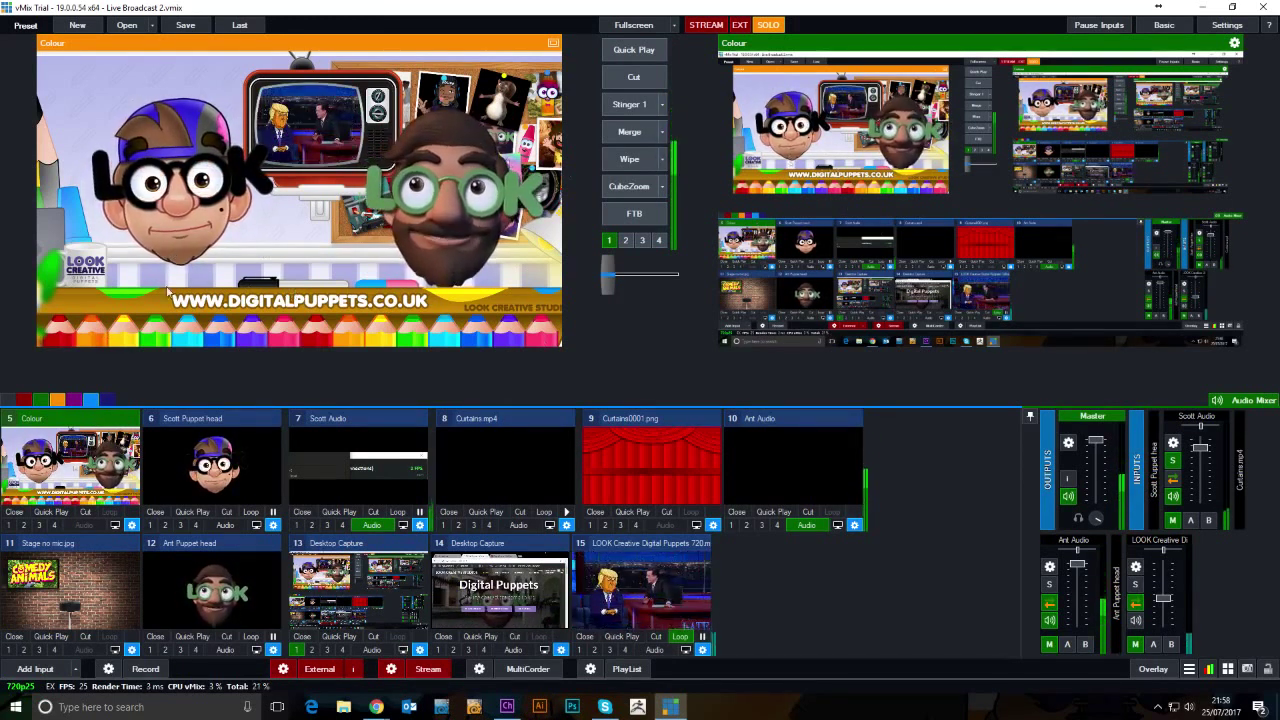
scroll(60, 440, "up", 2)
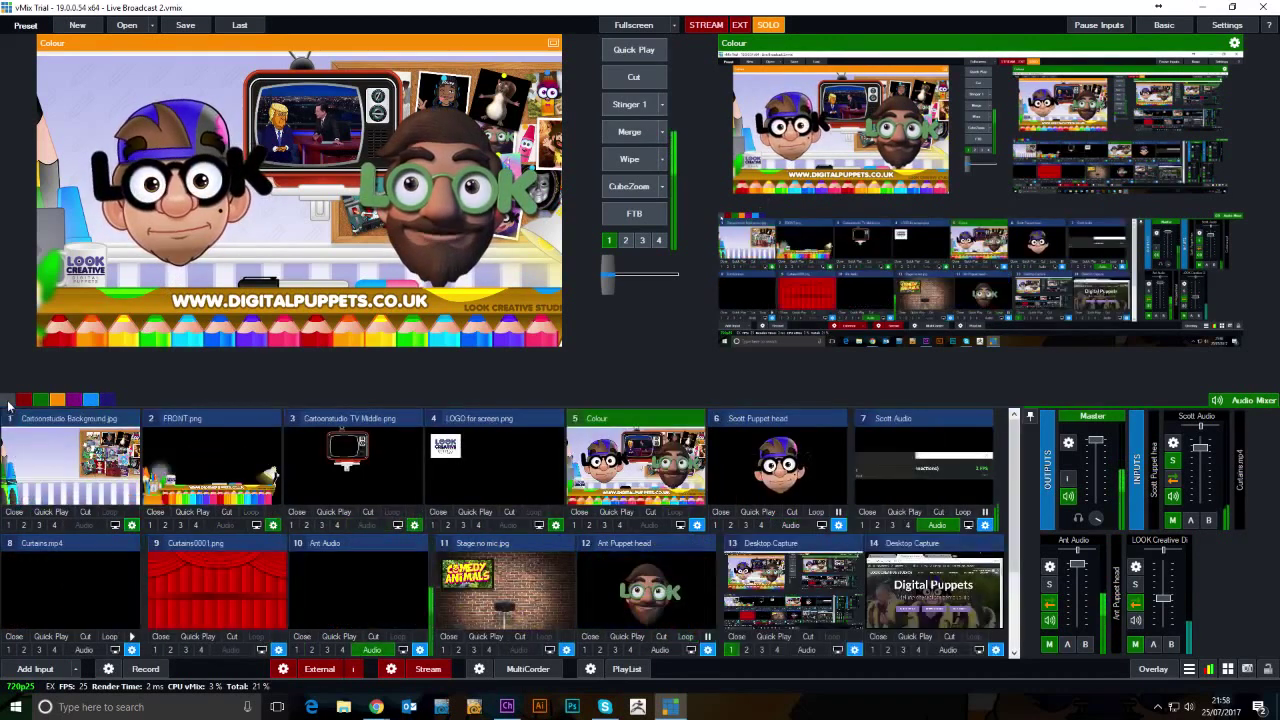
left_click(60, 460)
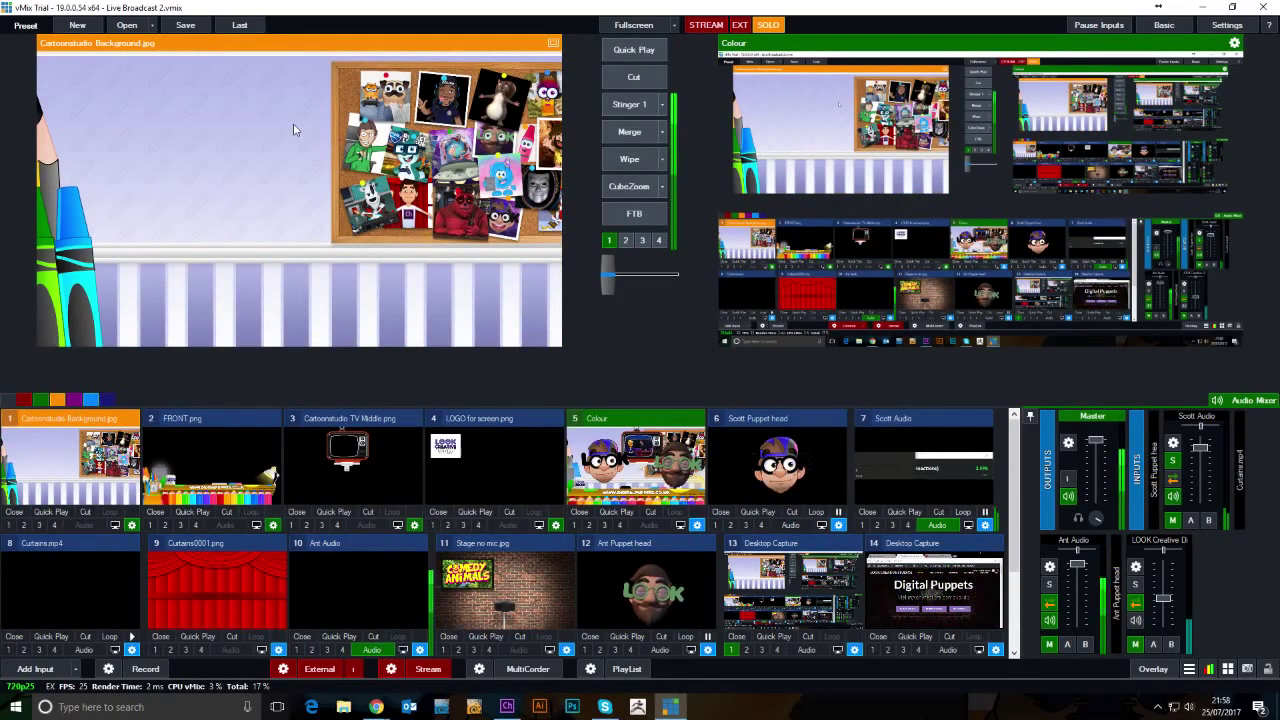
left_click(213, 476)
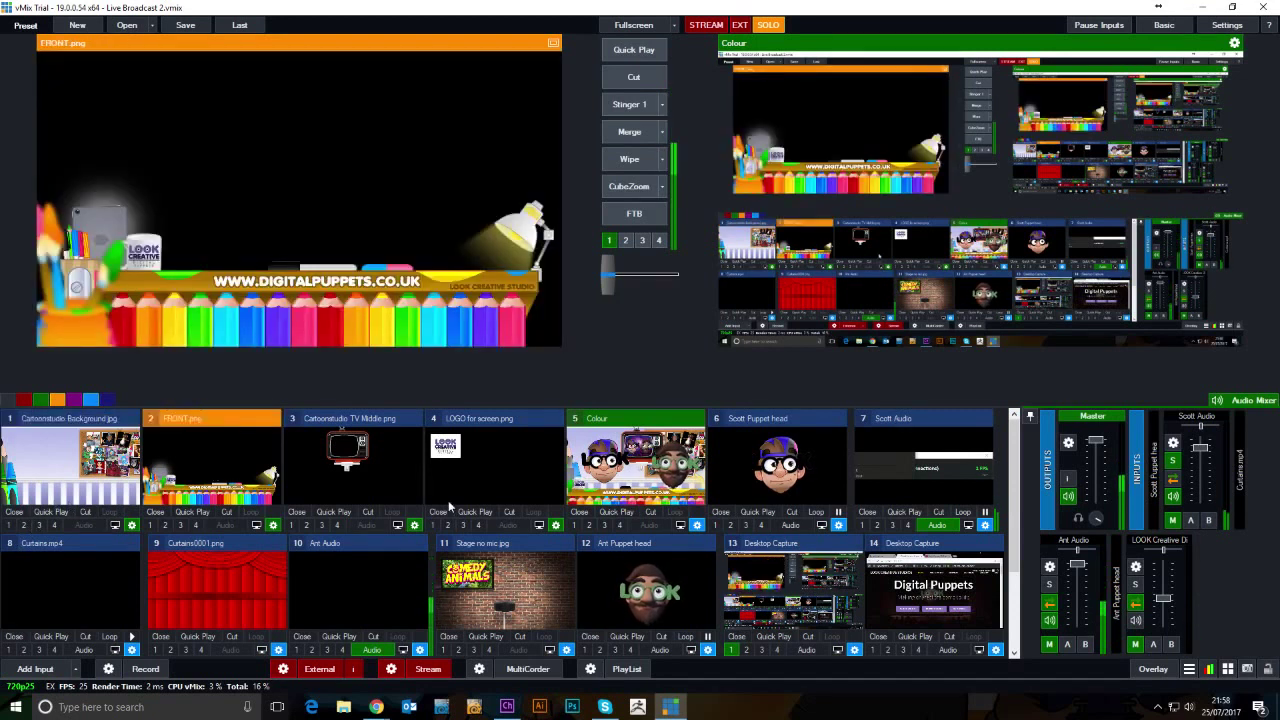
left_click(388, 471)
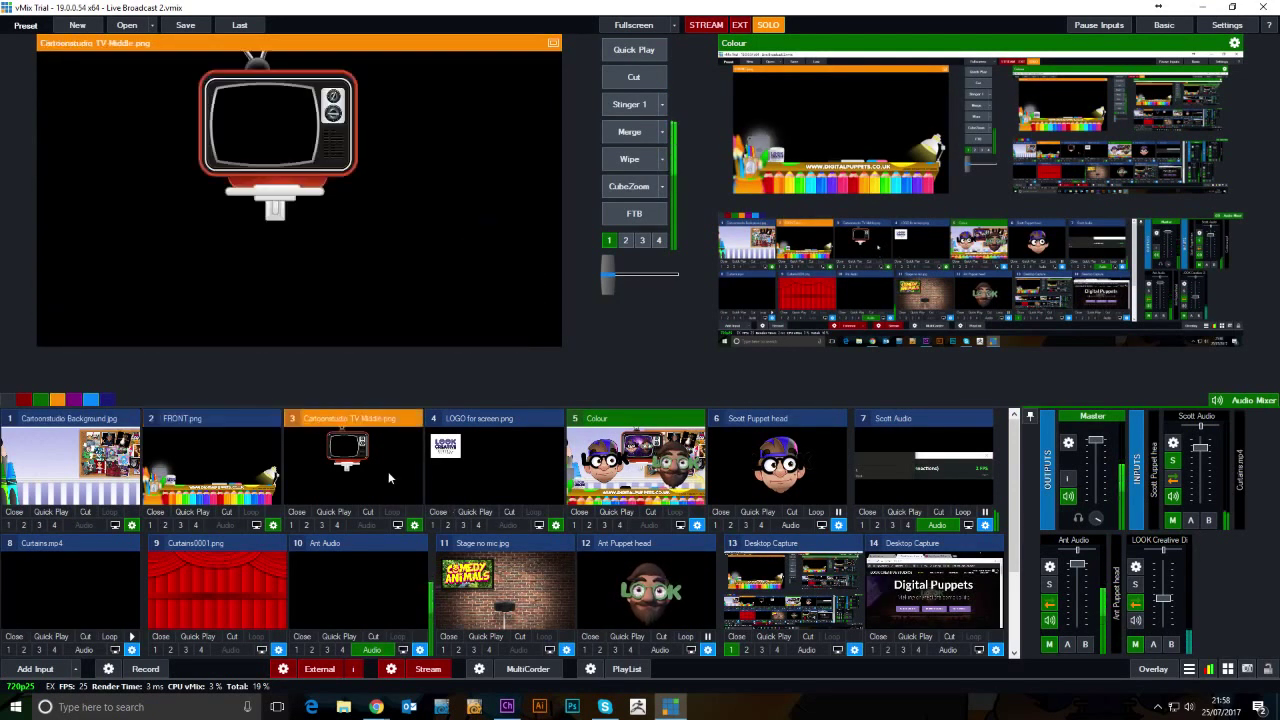
- Preview the LOGO layer, Scott and Ant Puppet heads, then filter to blue-category inputs
left_click(486, 459)
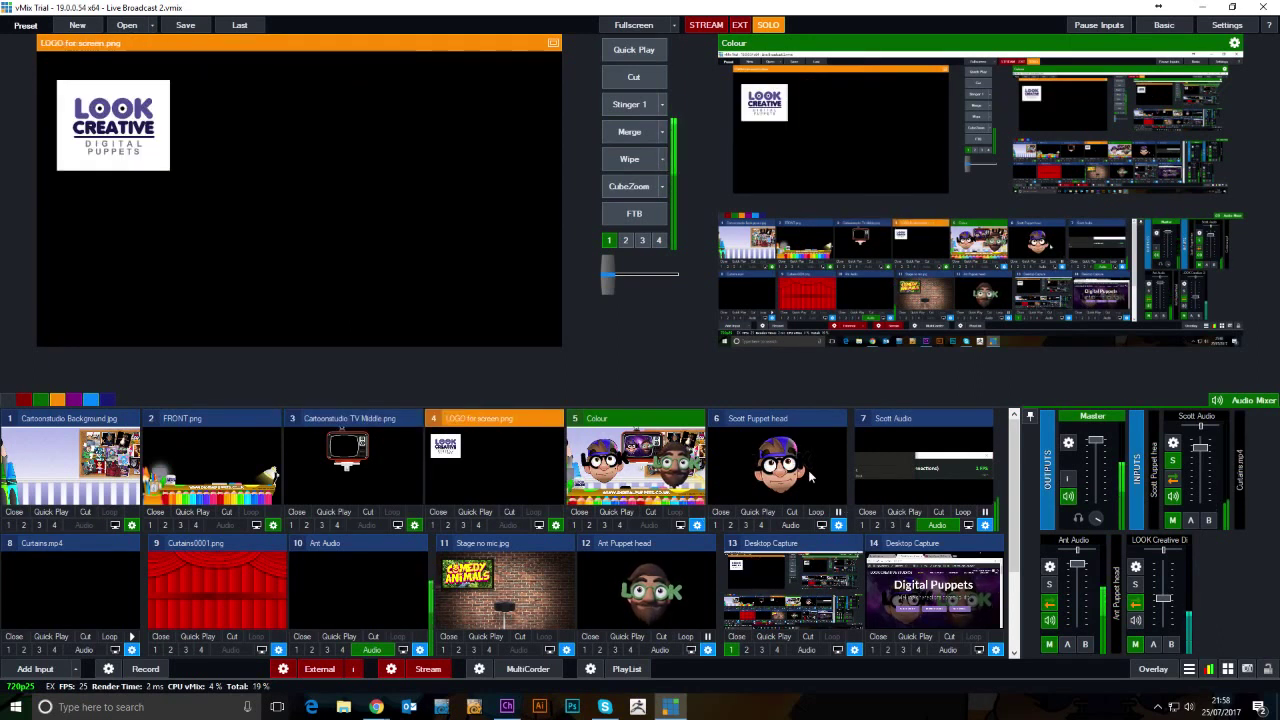
left_click(811, 477)
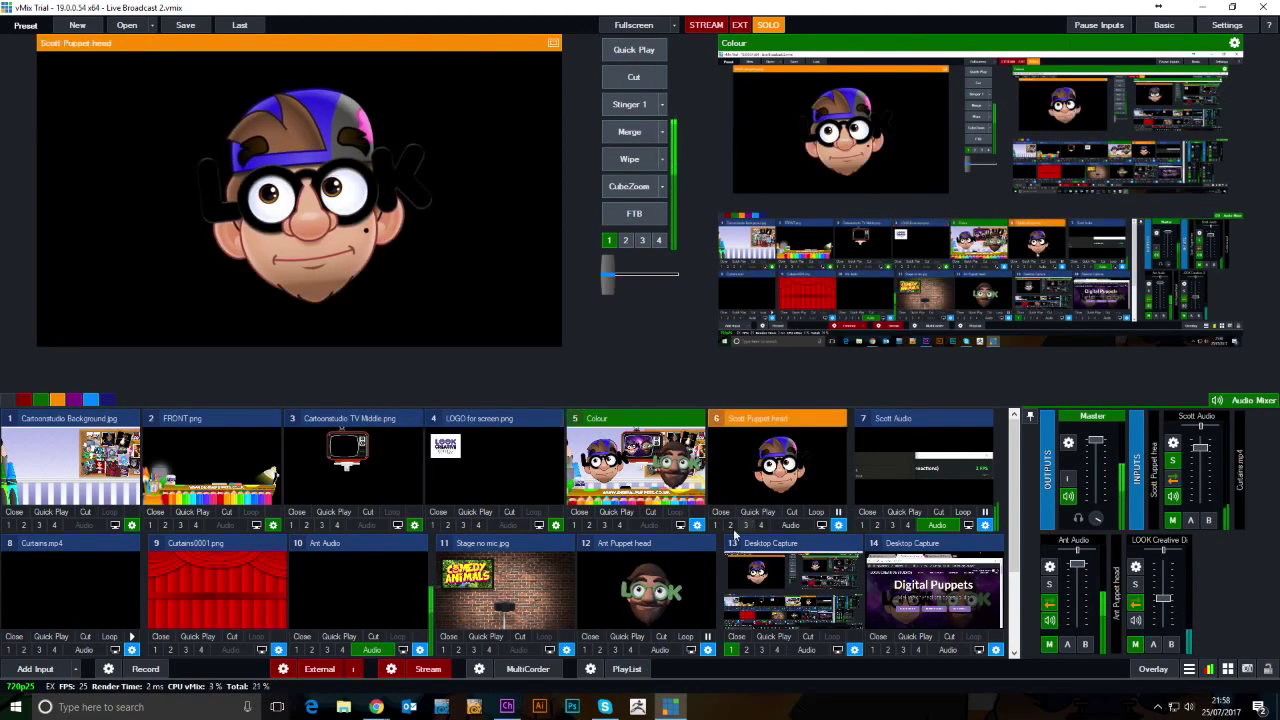
left_click(648, 597)
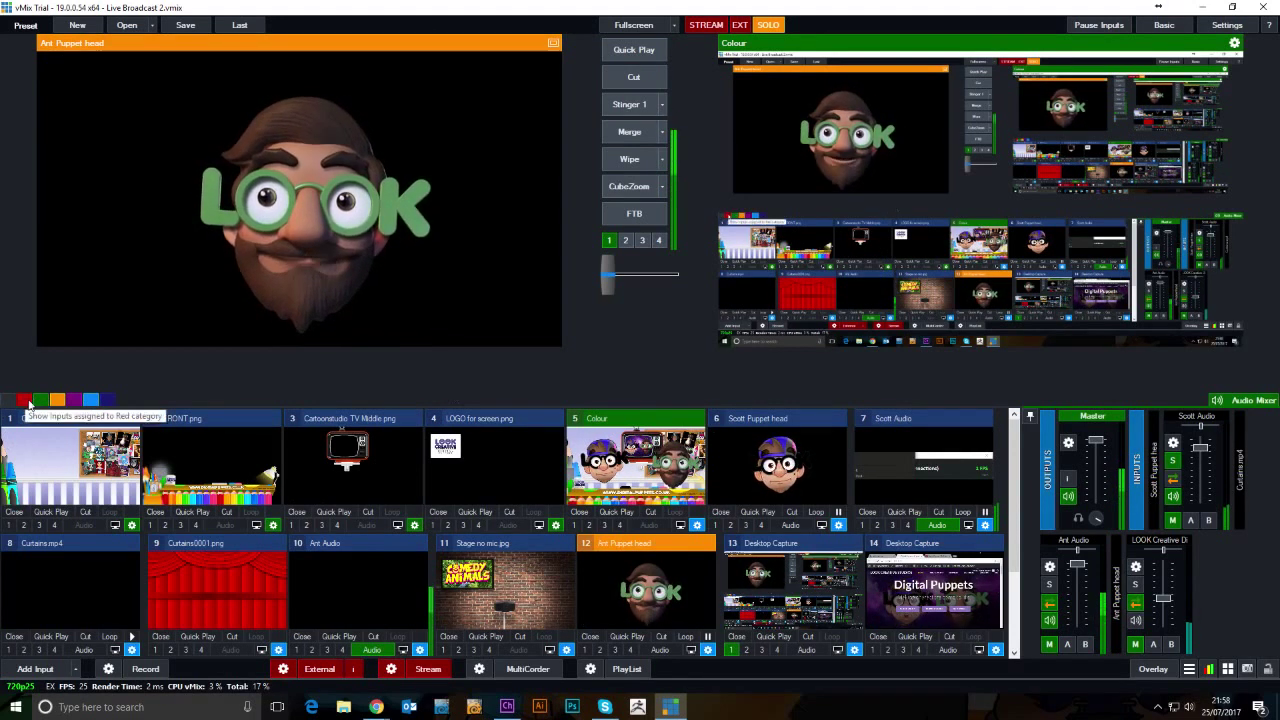
left_click(91, 400)
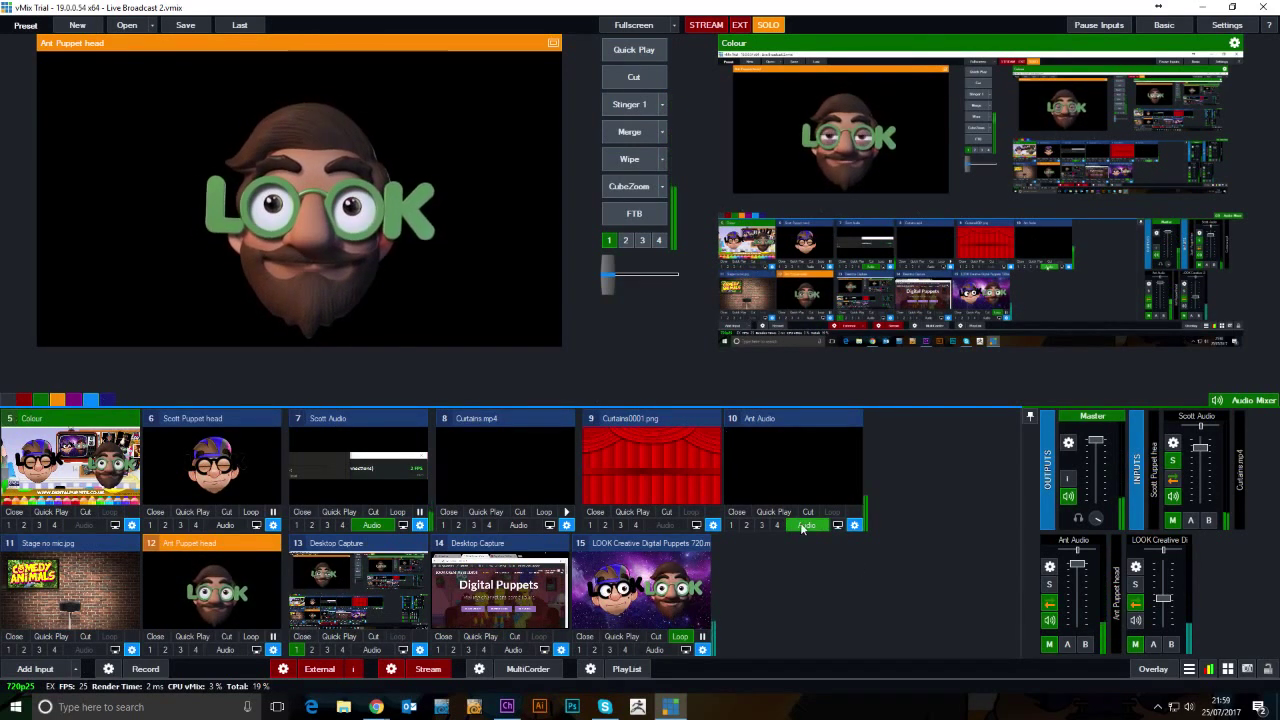
- Add the NDI / Desktop Capture source DIGITALPUPPETSP (Adobe Application) as input 16
left_click(38, 669)
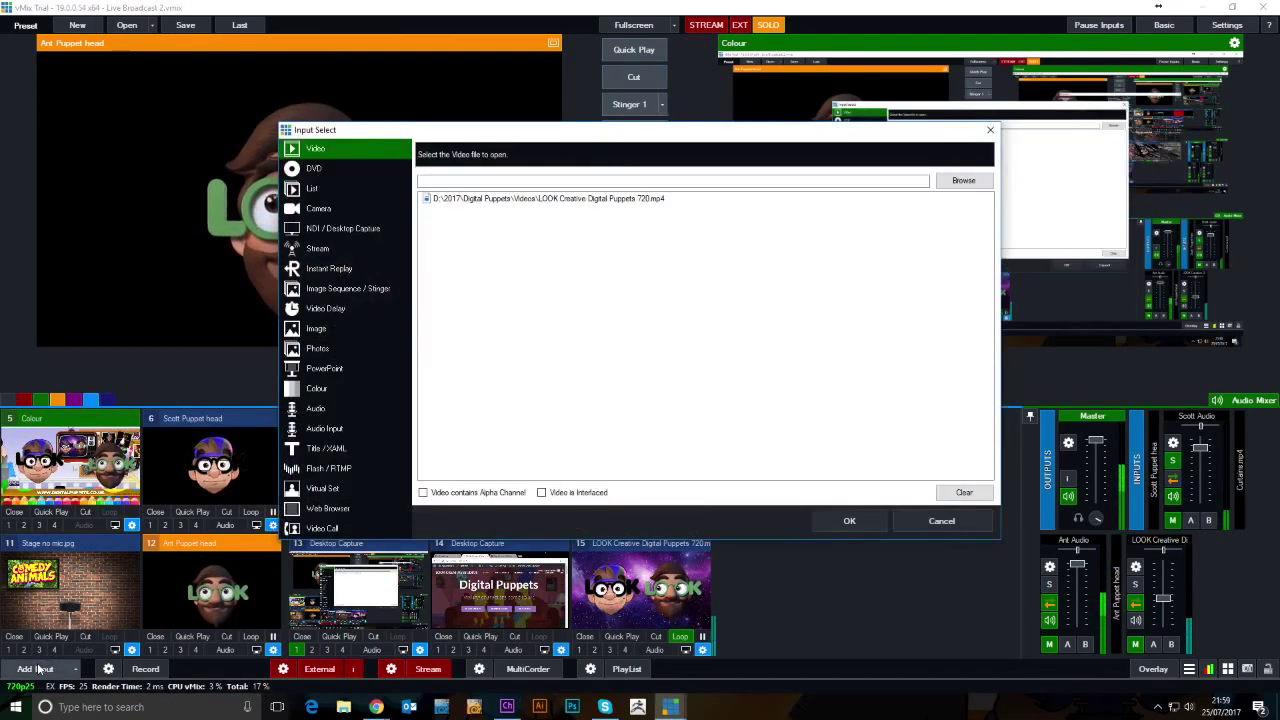
left_click_drag(400, 130, 378, 165)
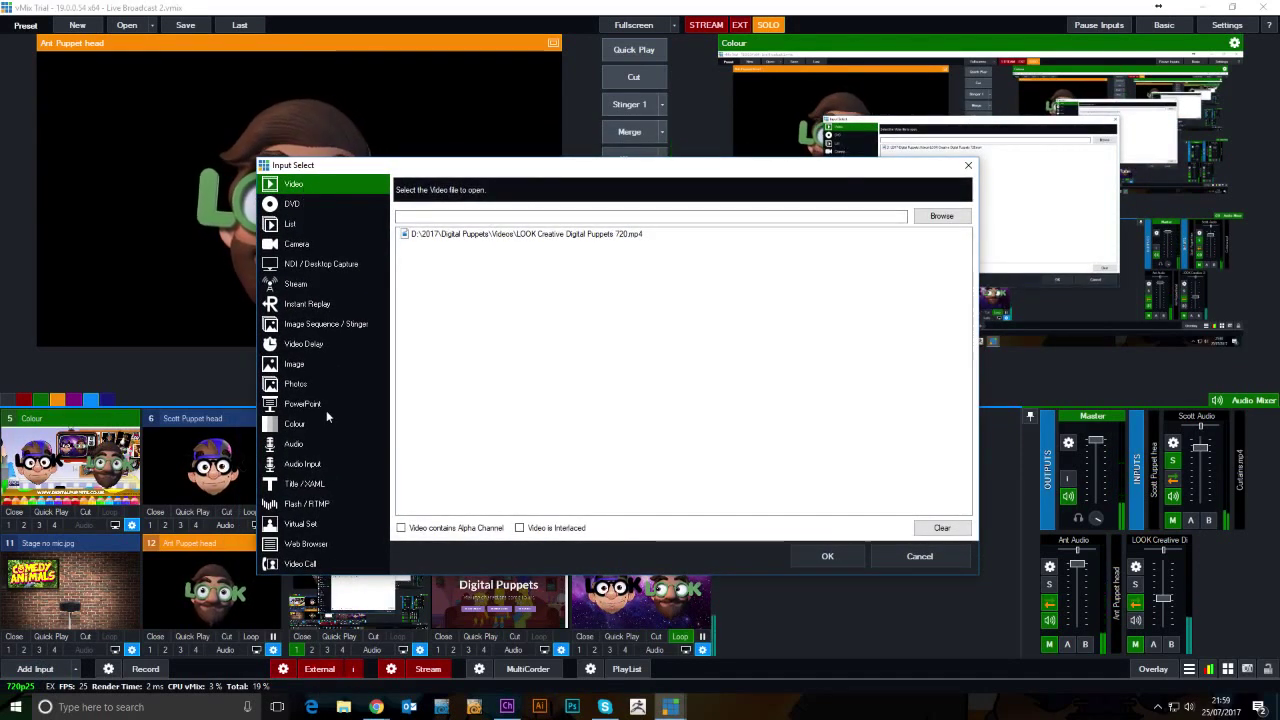
left_click(336, 266)
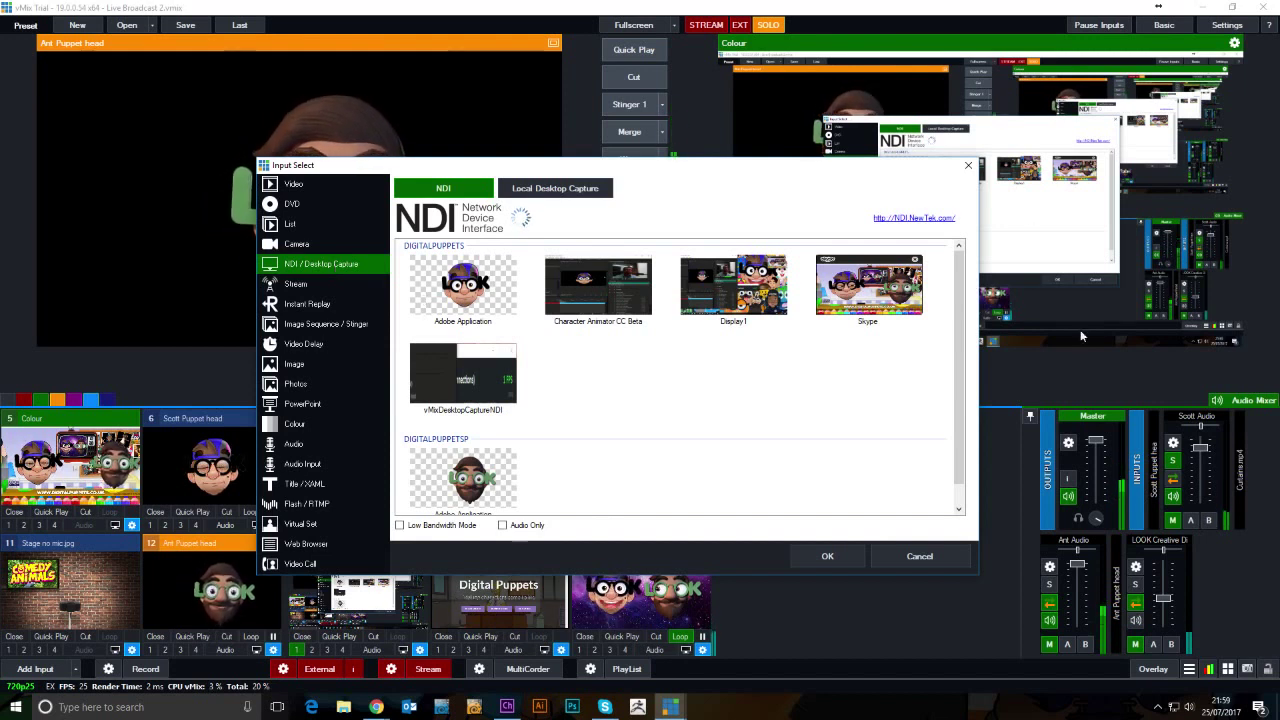
left_click_drag(731, 166, 684, 172)
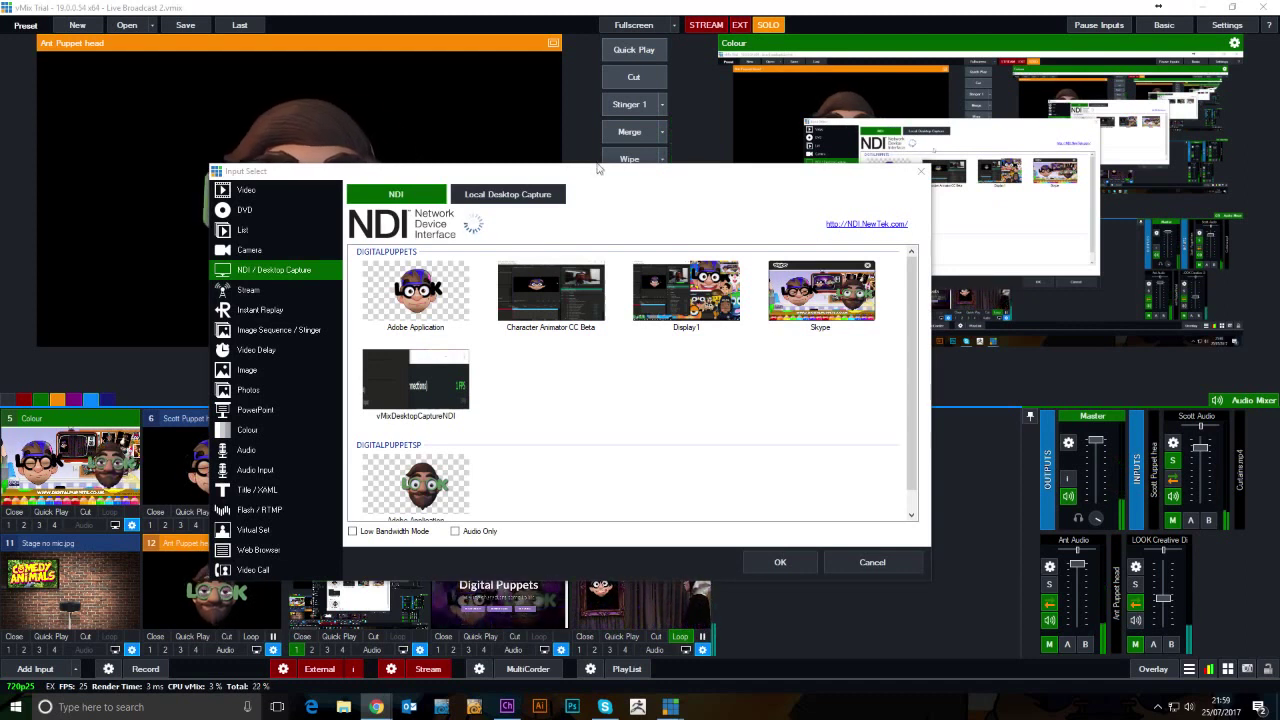
mouse_move(597, 168)
left_mouse_down()
mouse_move(581, 164)
mouse_move(591, 155)
left_mouse_up()
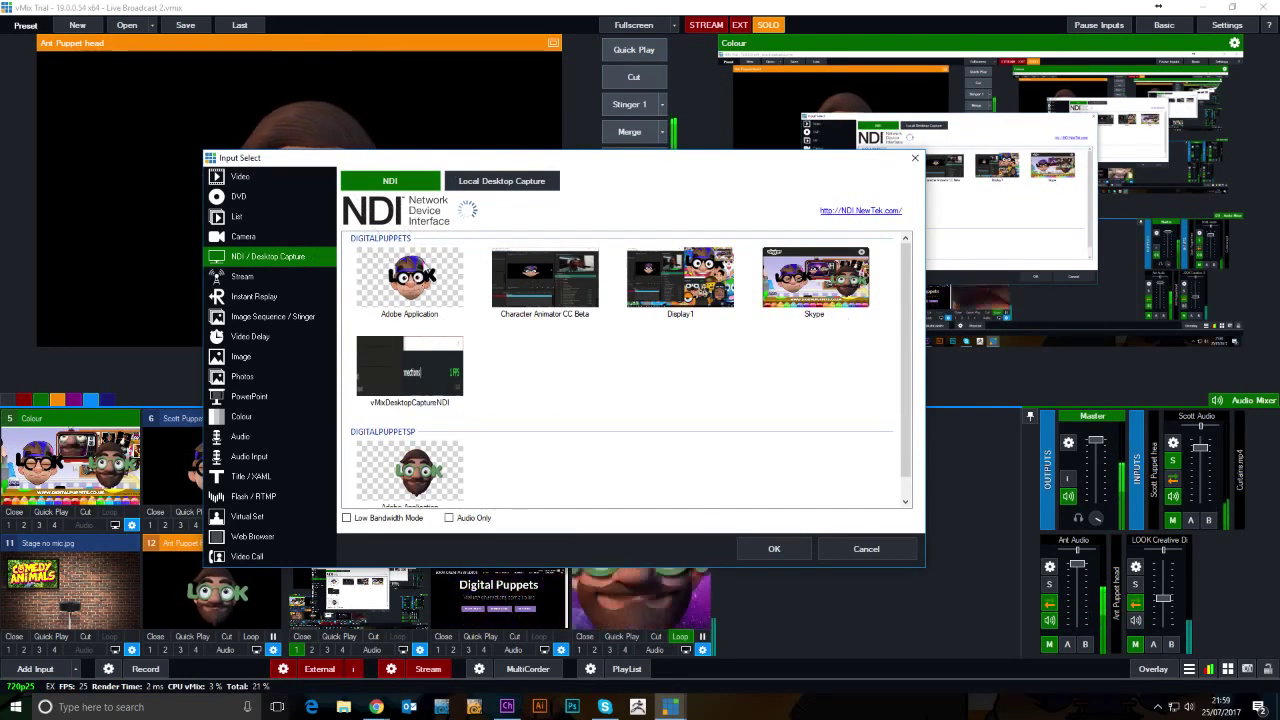
scroll(912, 383, "down", 1)
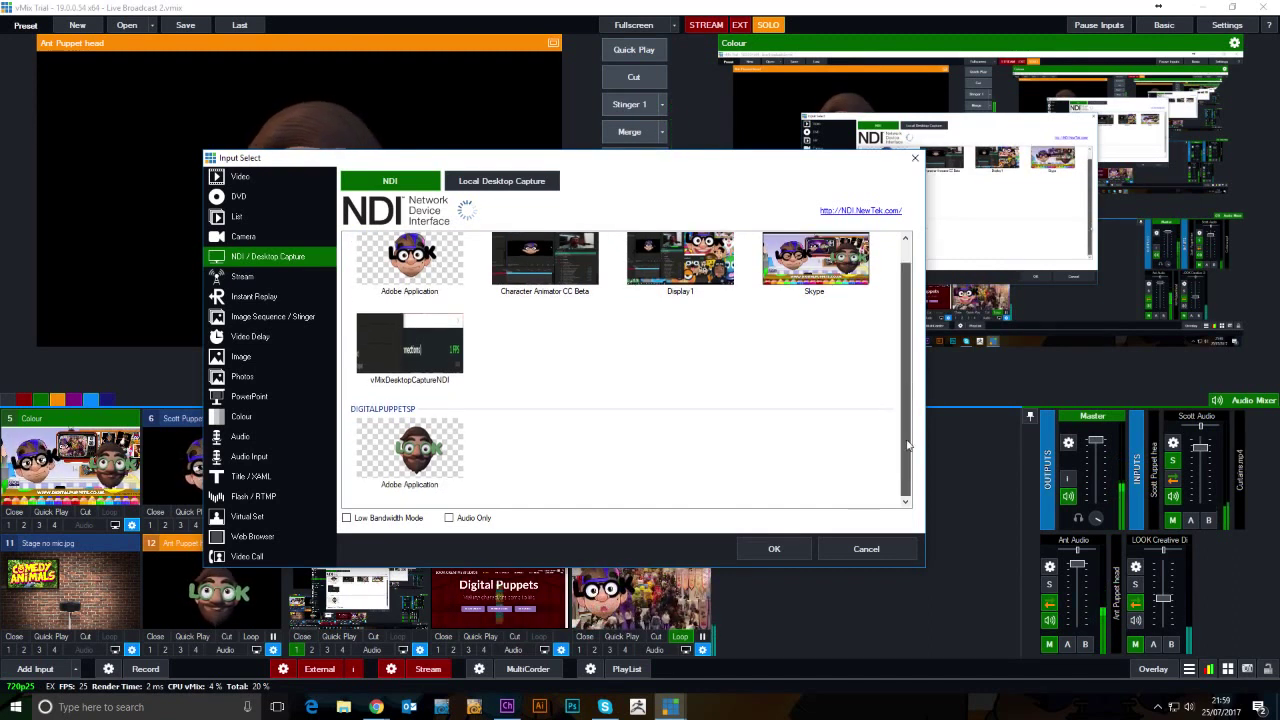
left_click(409, 450)
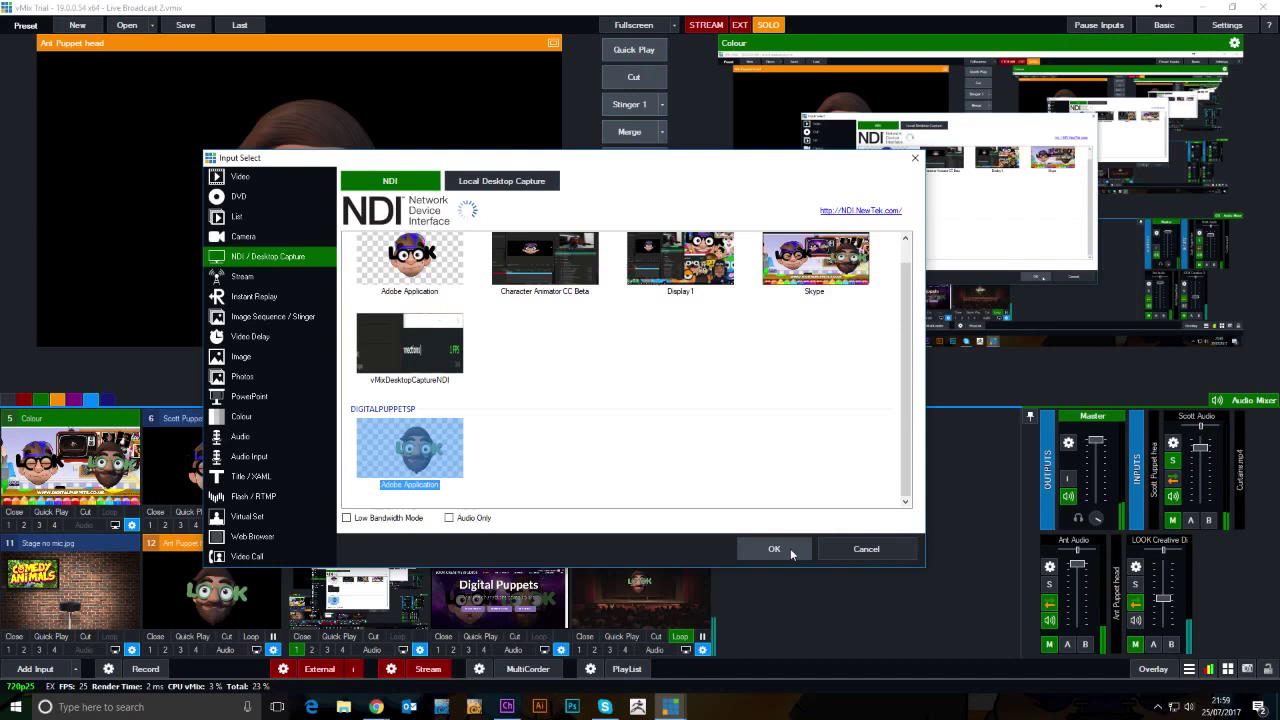
left_click(774, 549)
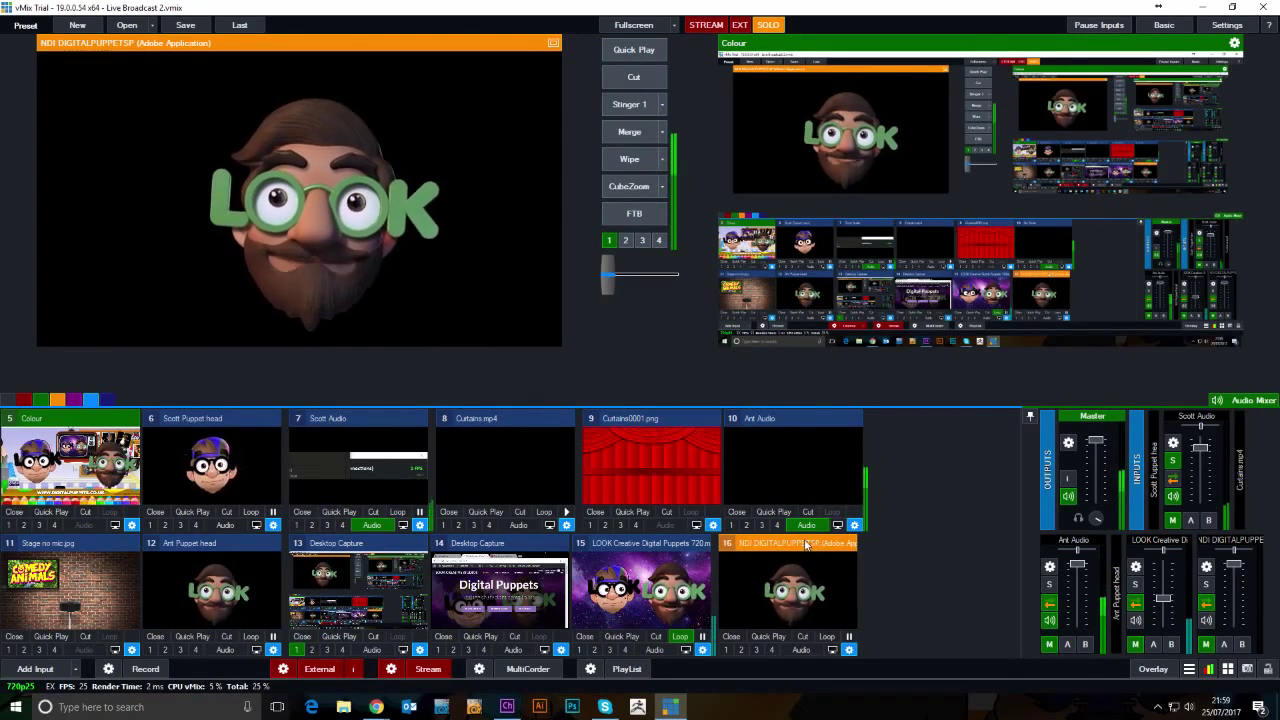
- Open the Colour input's settings on its Multi View tab to list its layers
left_click(131, 525)
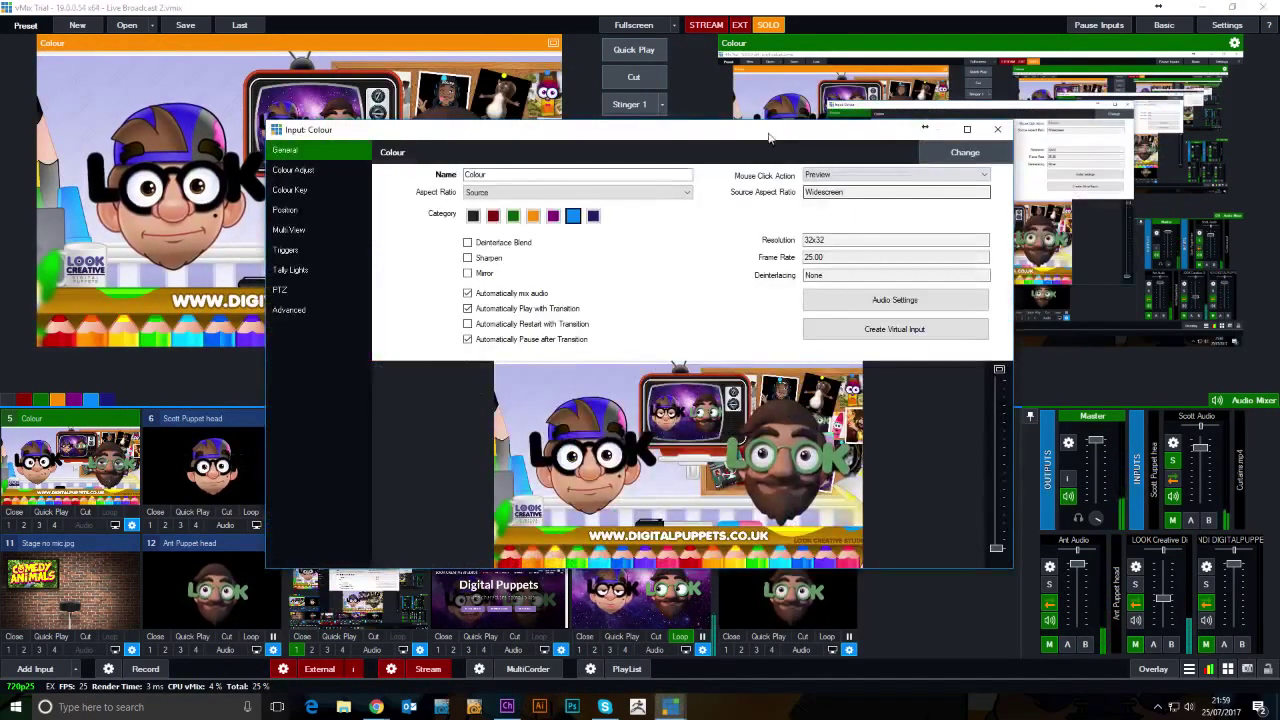
left_click_drag(770, 135, 670, 127)
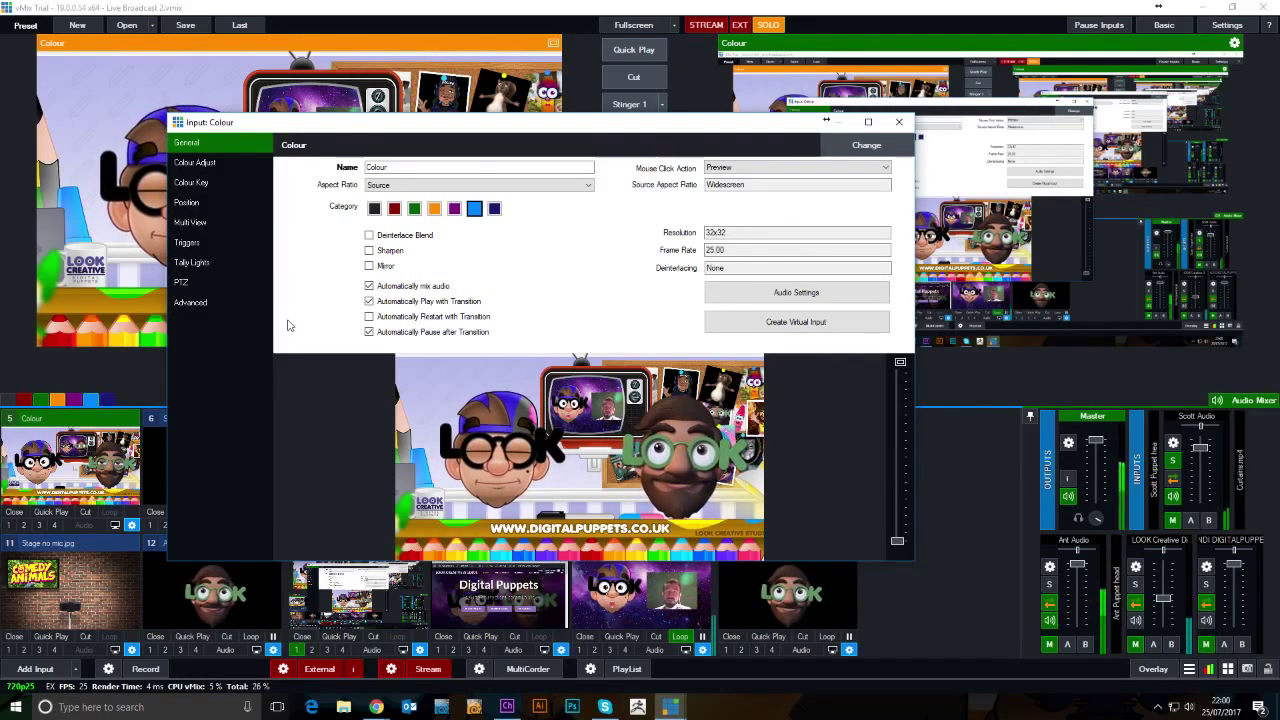
left_click_drag(365, 128, 373, 135)
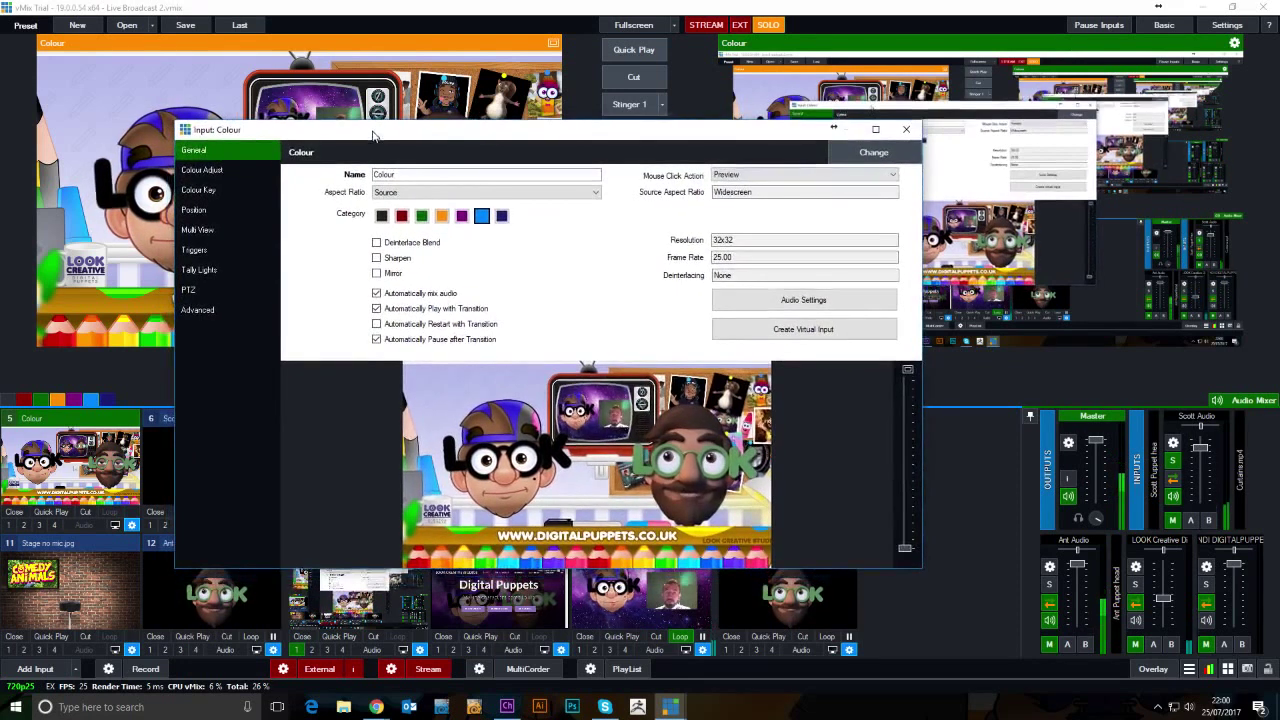
left_click(222, 231)
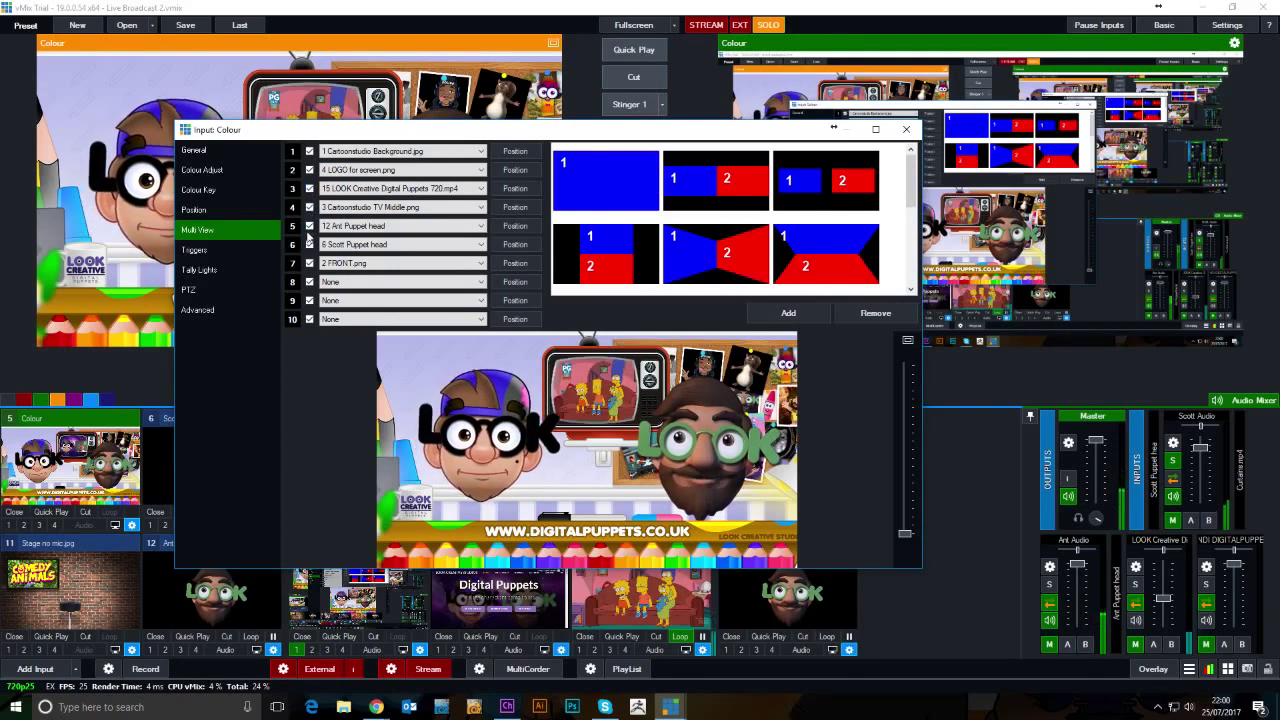
- Turn off the Ant Puppet layer and set layer 8 to 16 NDI DIGITALPUPPETSP with Position
left_click(310, 227)
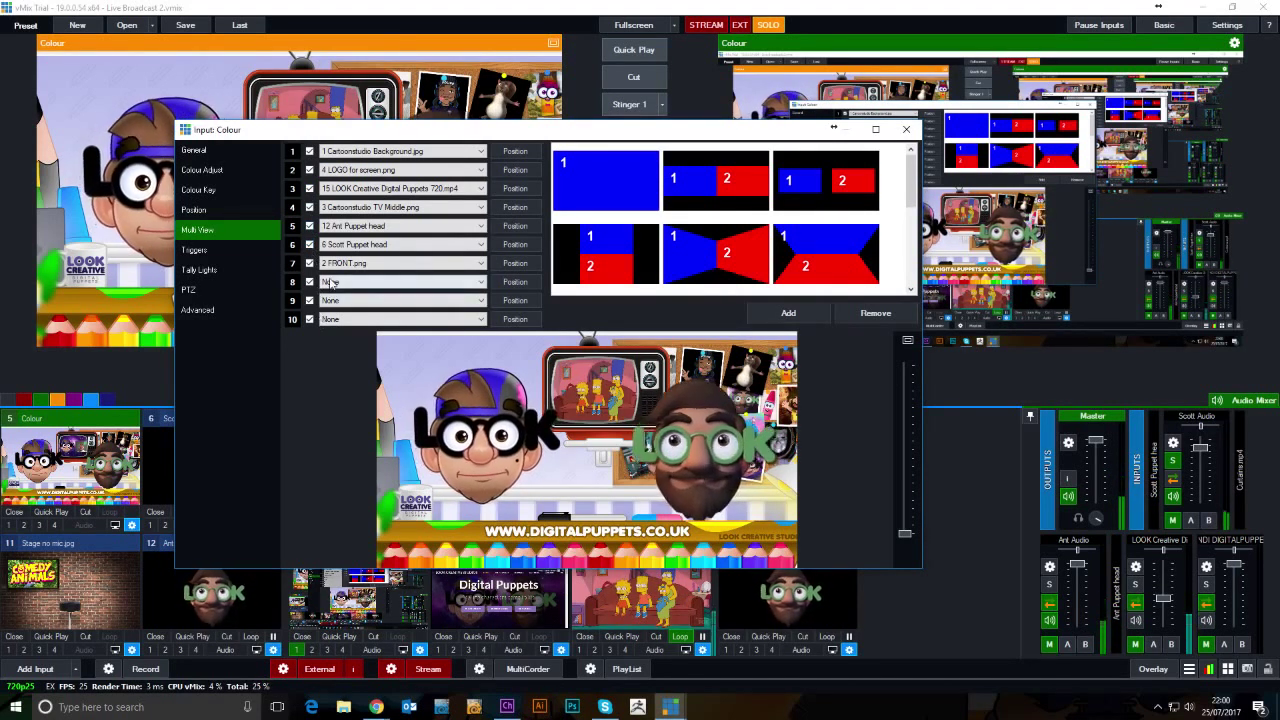
left_click(481, 283)
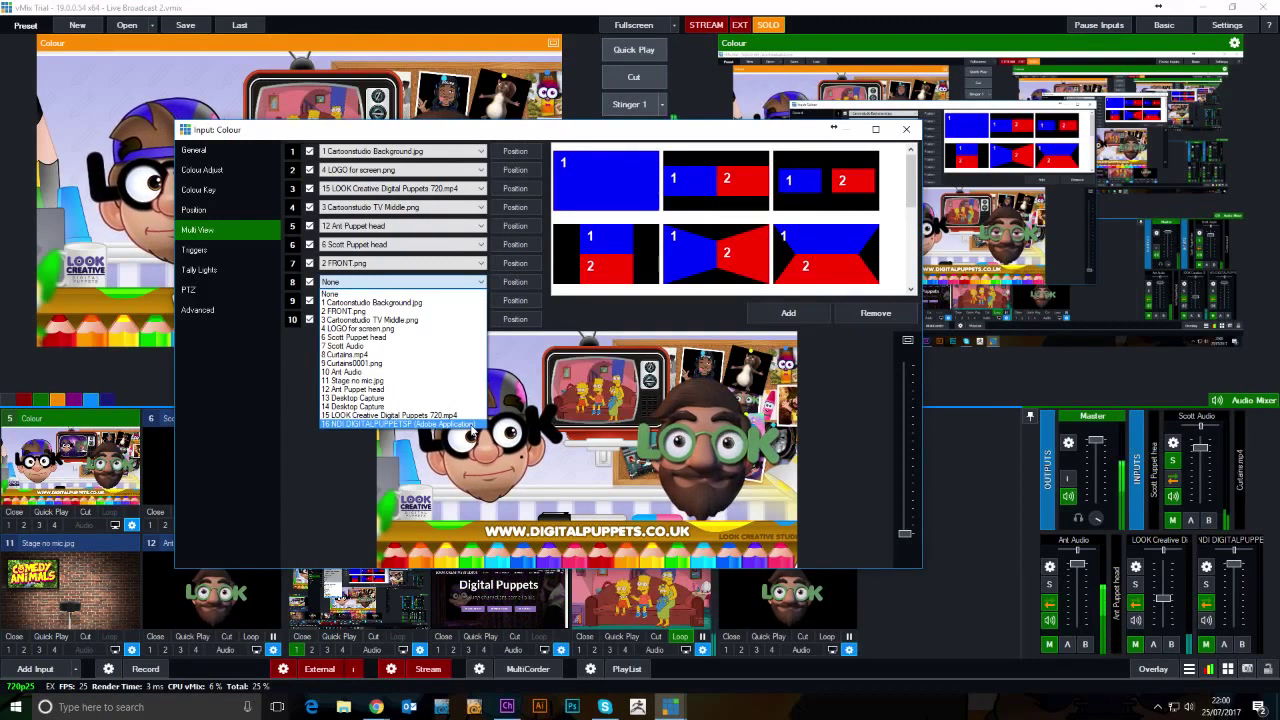
left_click(471, 425)
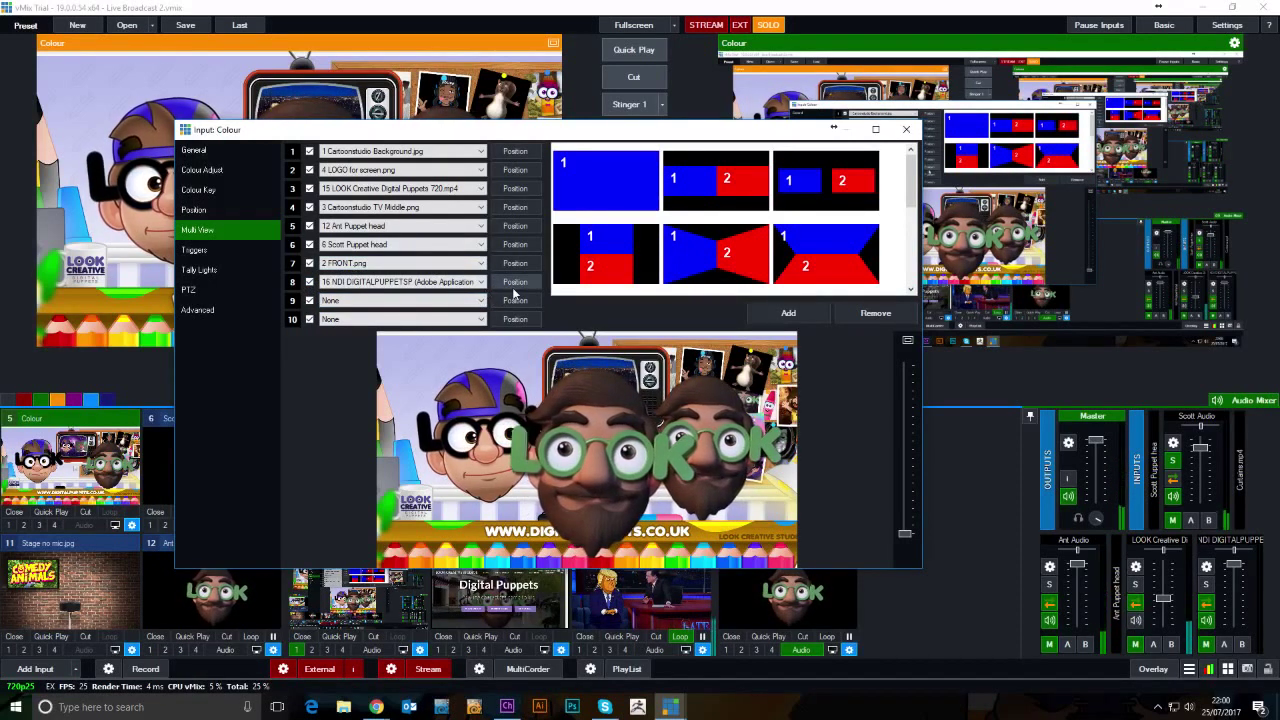
left_click(514, 287)
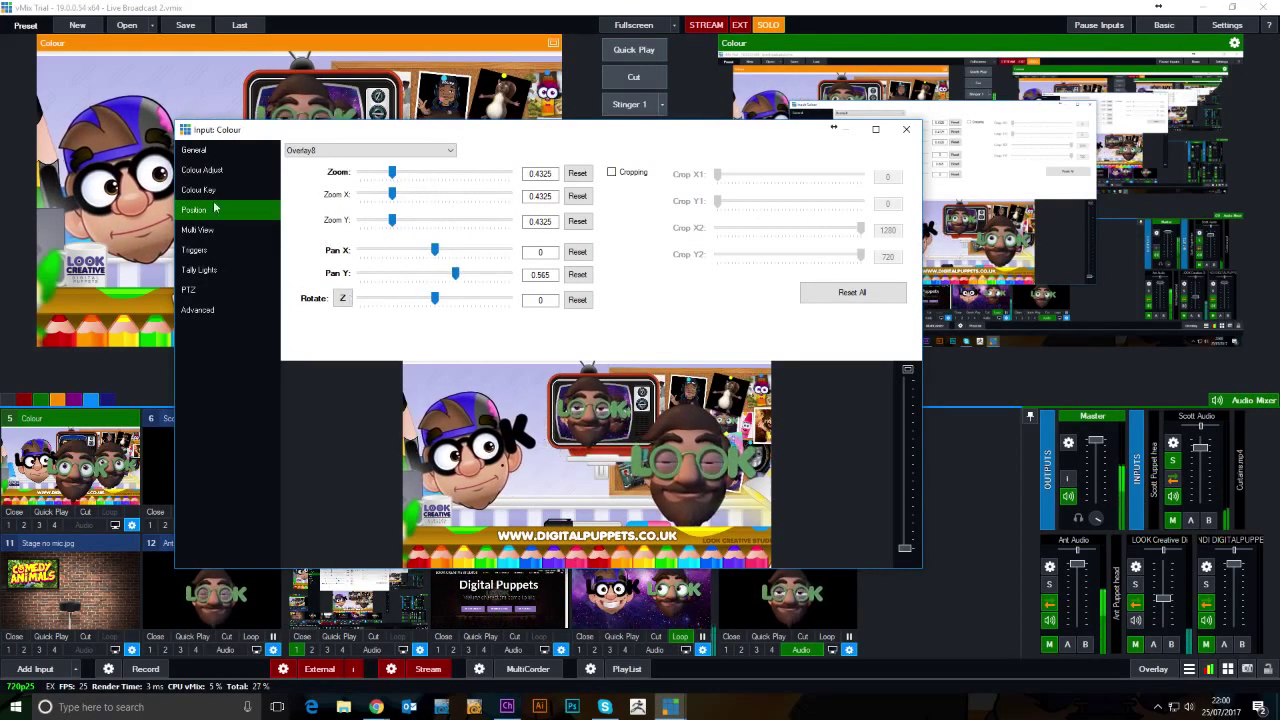
- Reset Multi View layer 8 to None and close the Colour input settings
left_click(231, 231)
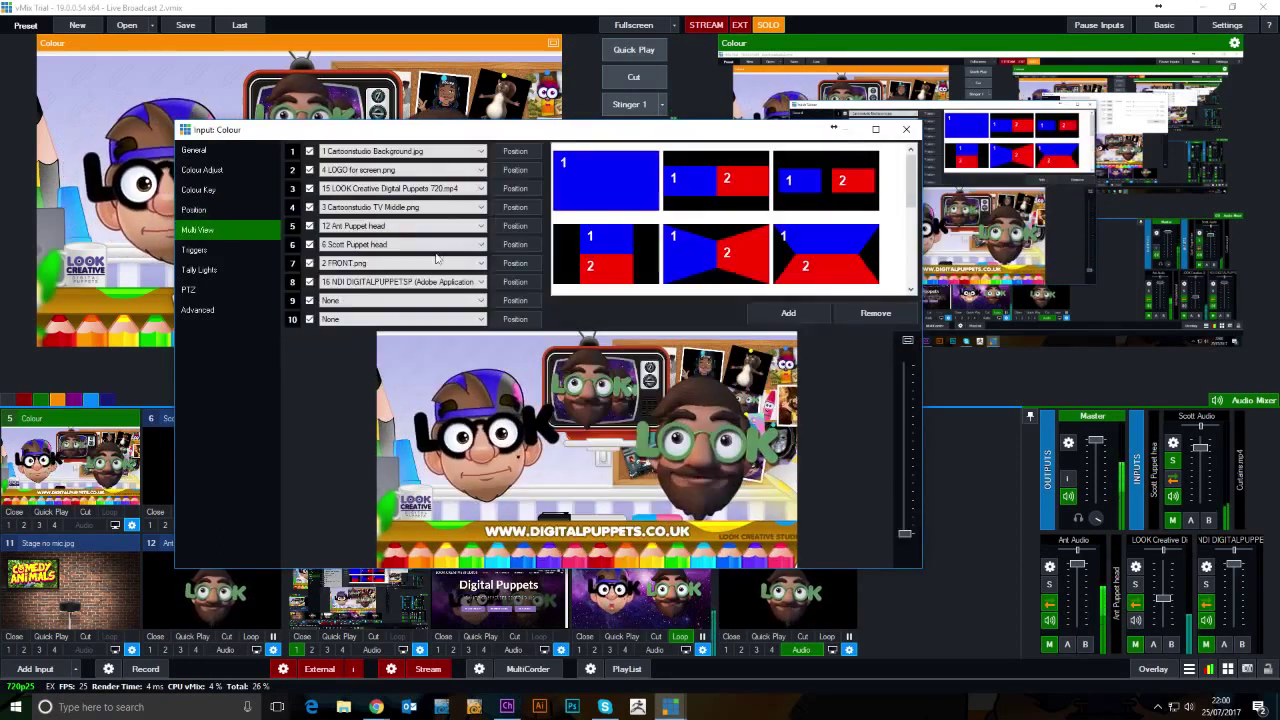
left_click(481, 282)
left_click(330, 292)
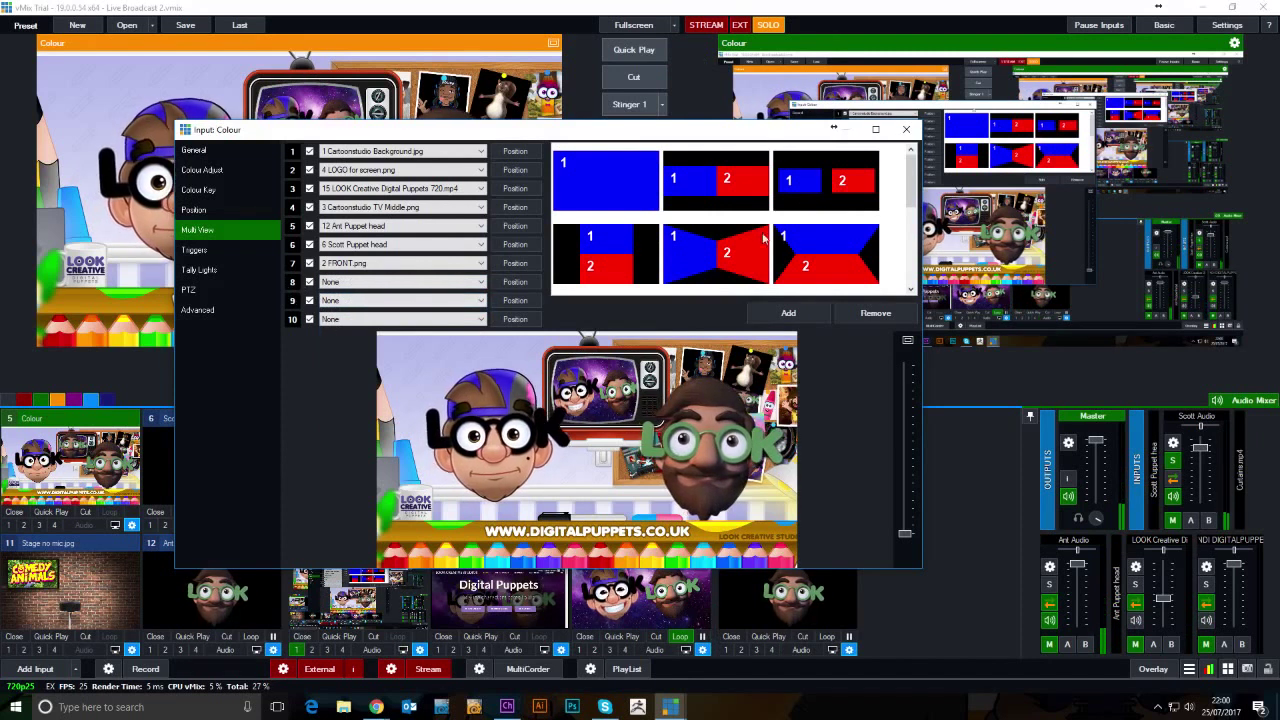
left_click(906, 129)
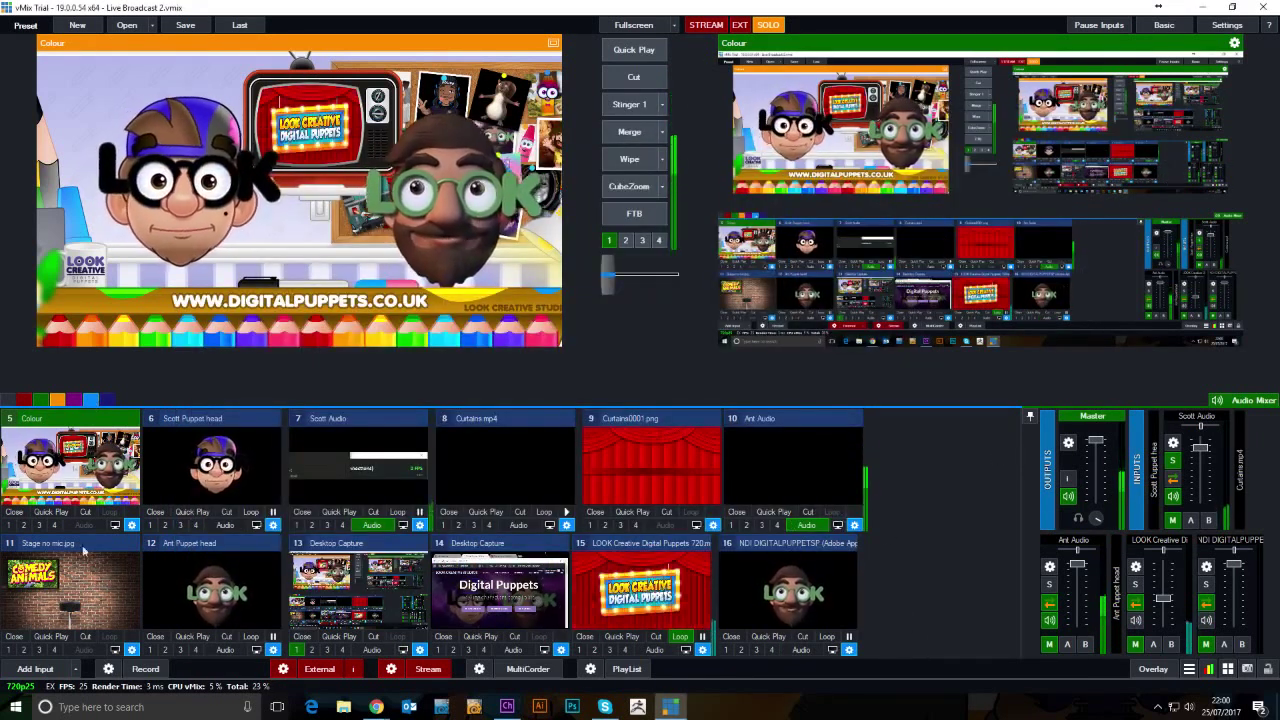
- Remove the NDI DIGITALPUPPETSP input and add an Audio Input after checking the device list
left_click(731, 636)
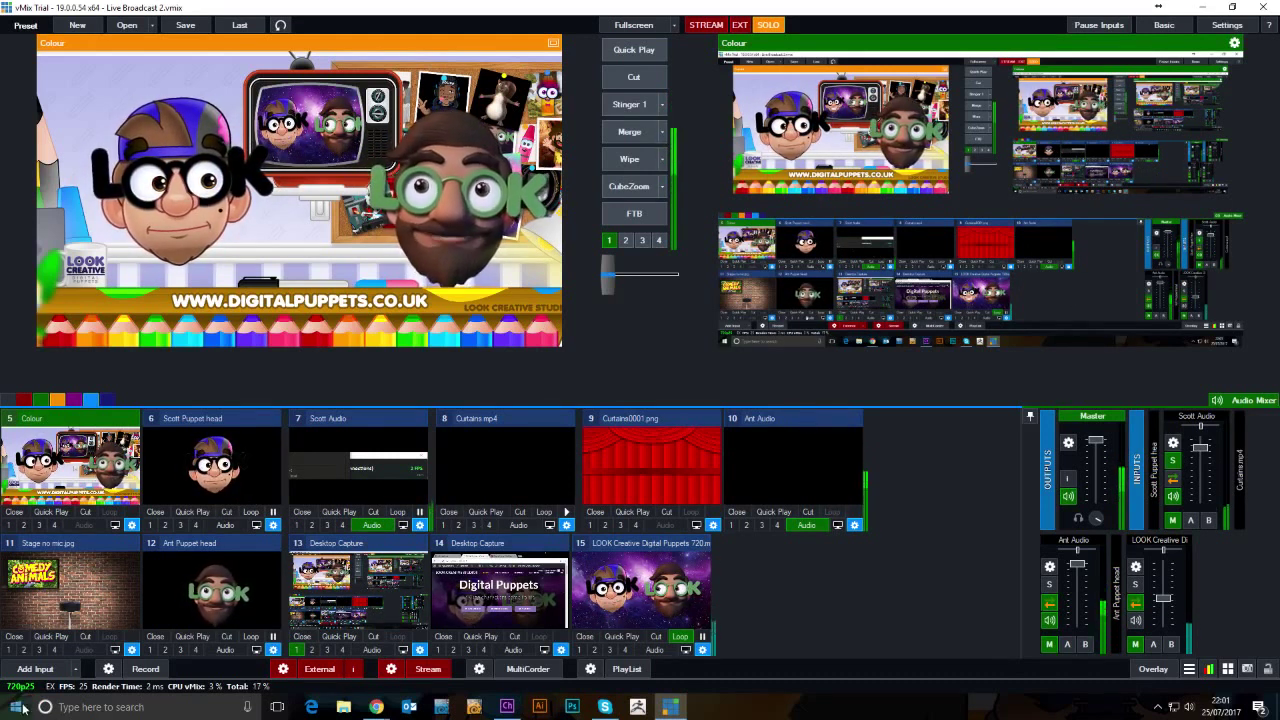
left_click(35, 669)
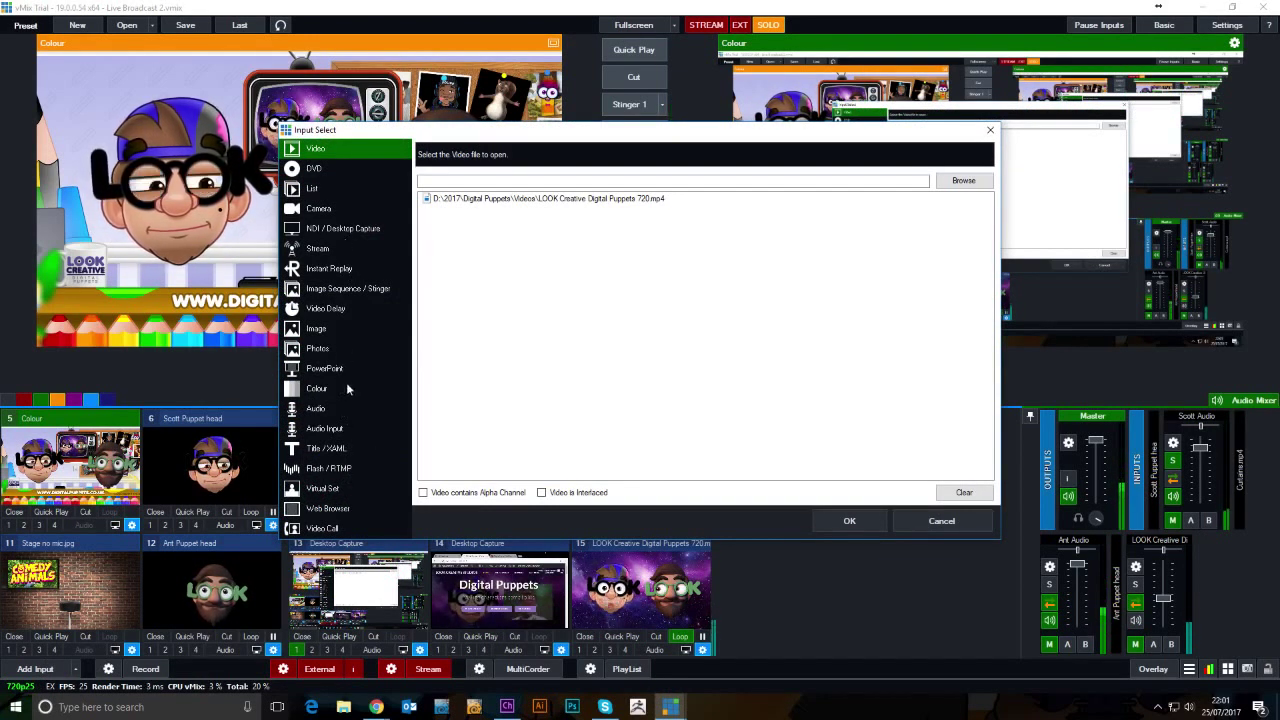
left_click(335, 430)
left_click(665, 158)
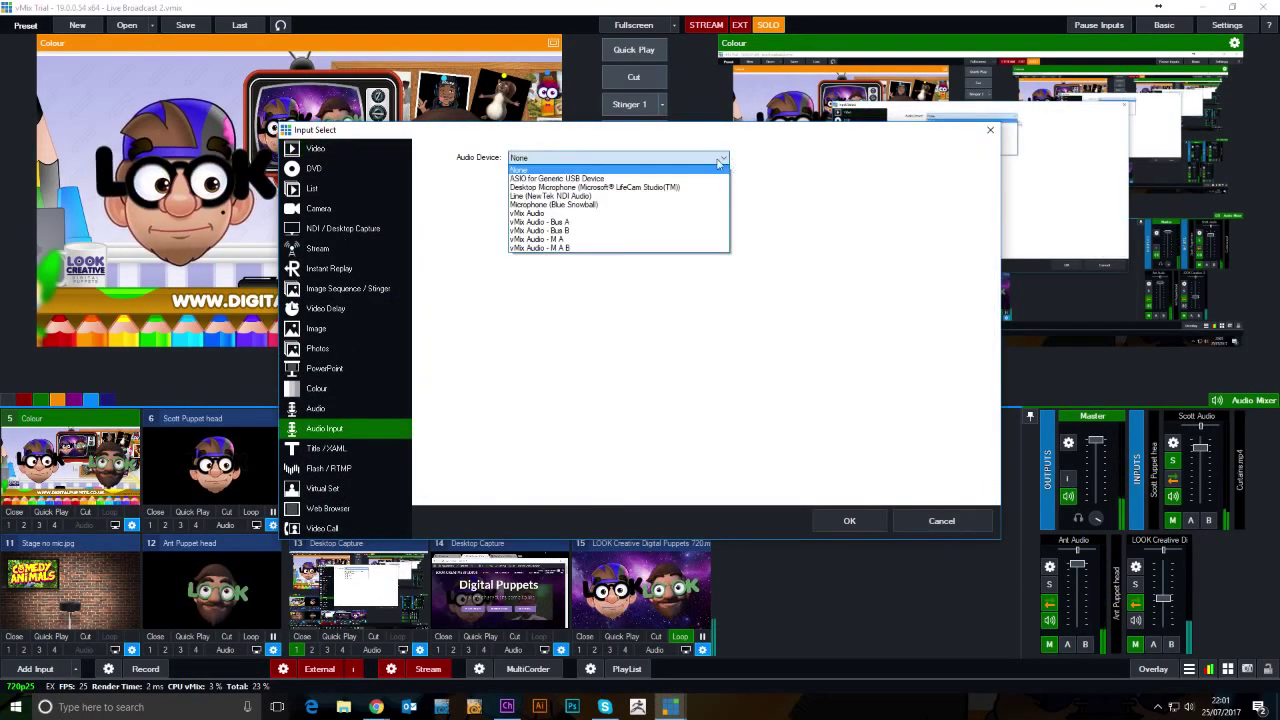
left_click(955, 287)
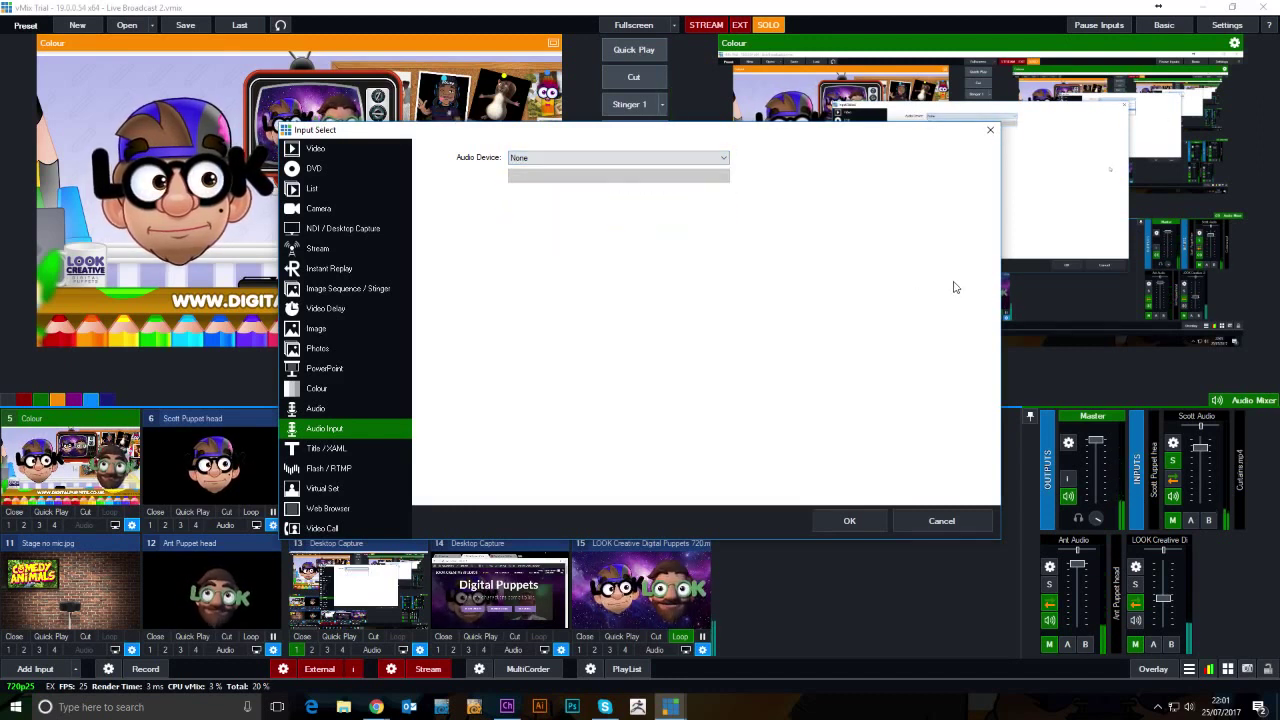
left_click(849, 520)
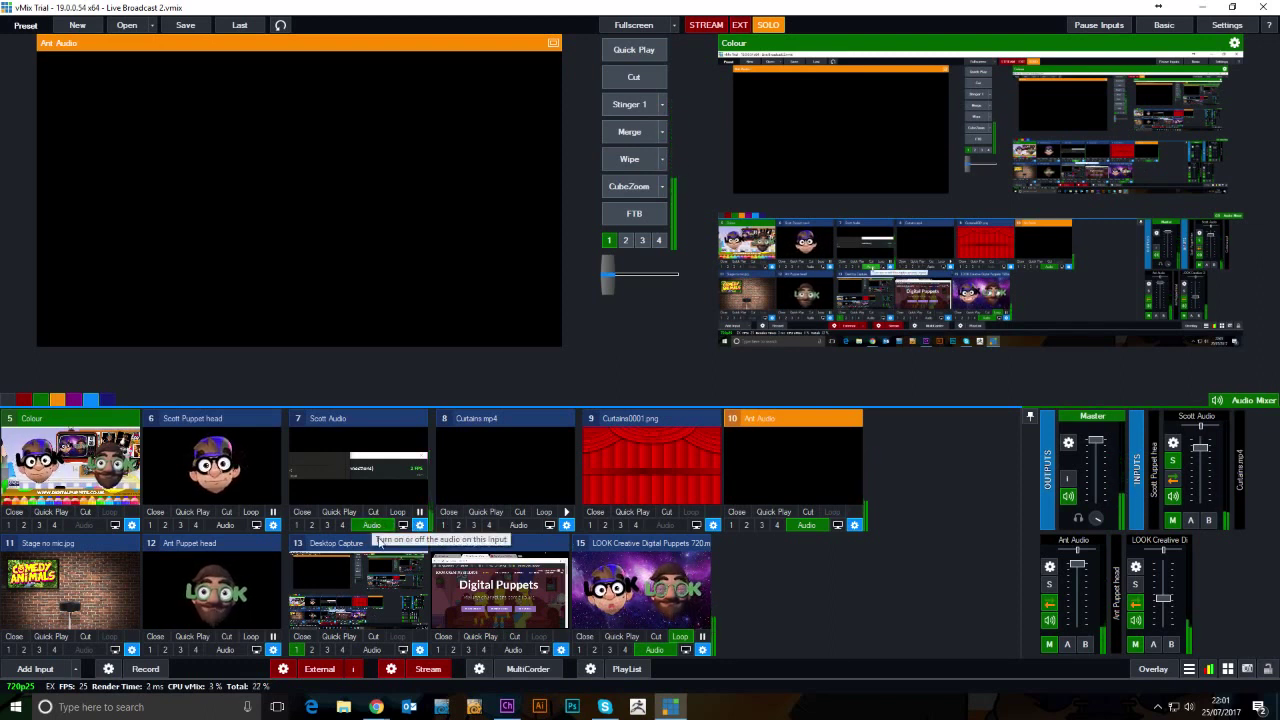
- Preview Scott Audio, then browse NDI sources to vMixDesktopCaptureNDI and close without adding
left_click(371, 421)
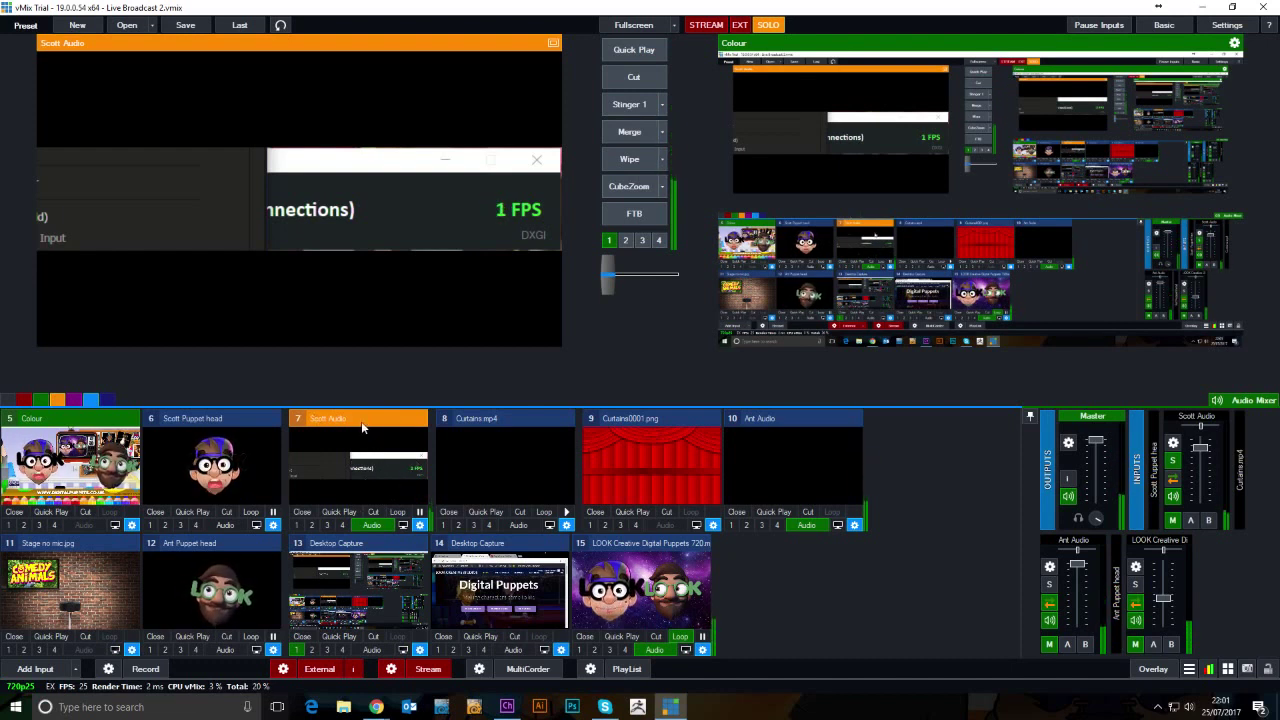
left_click(35, 669)
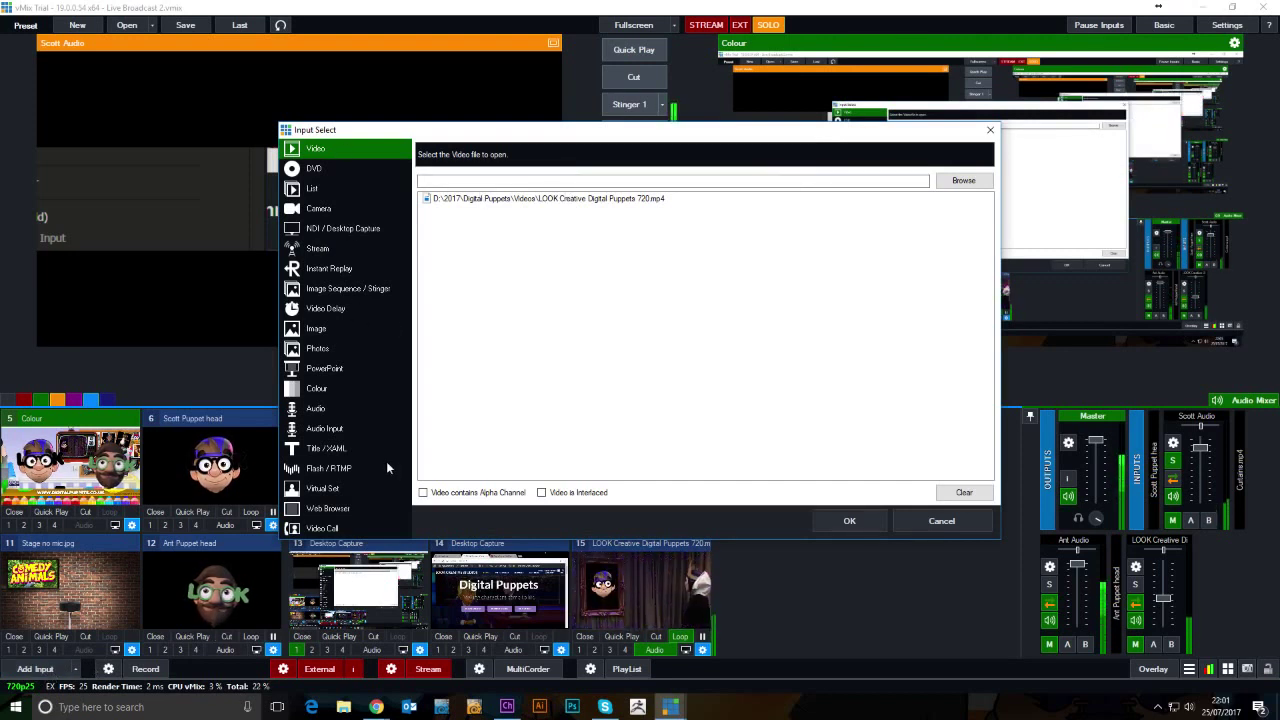
left_click(354, 230)
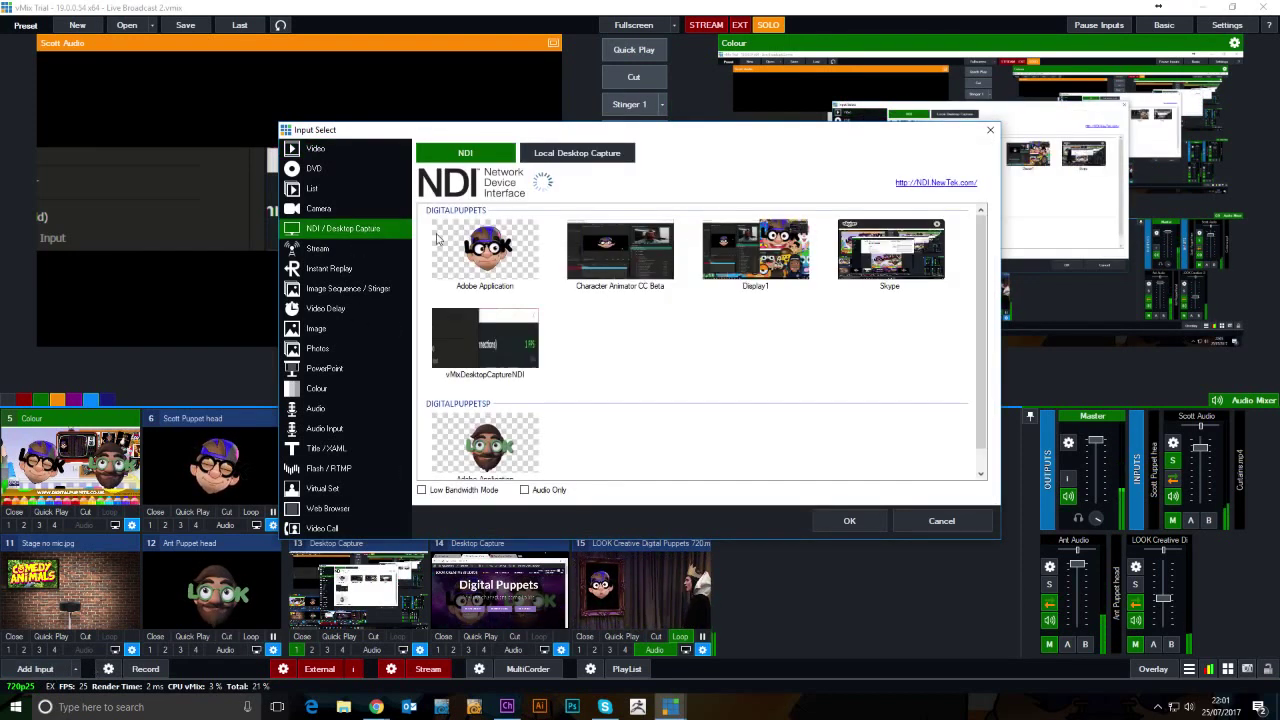
left_click(500, 366)
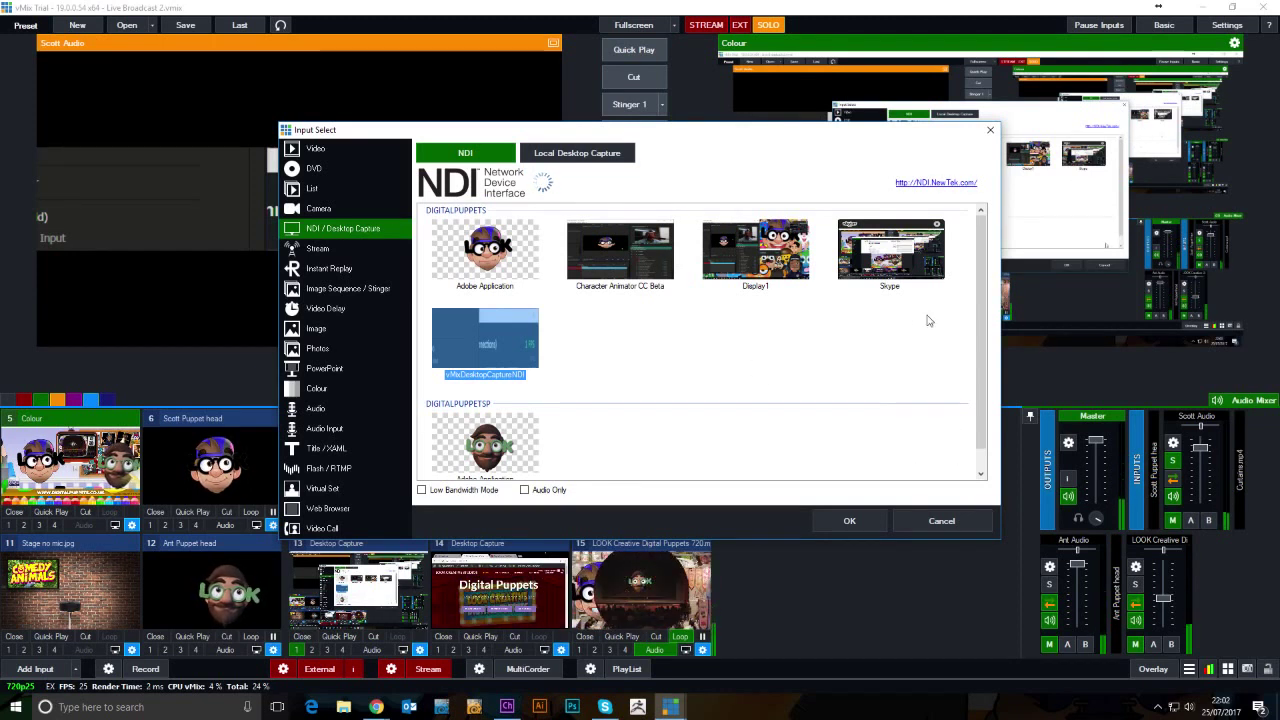
left_click(941, 520)
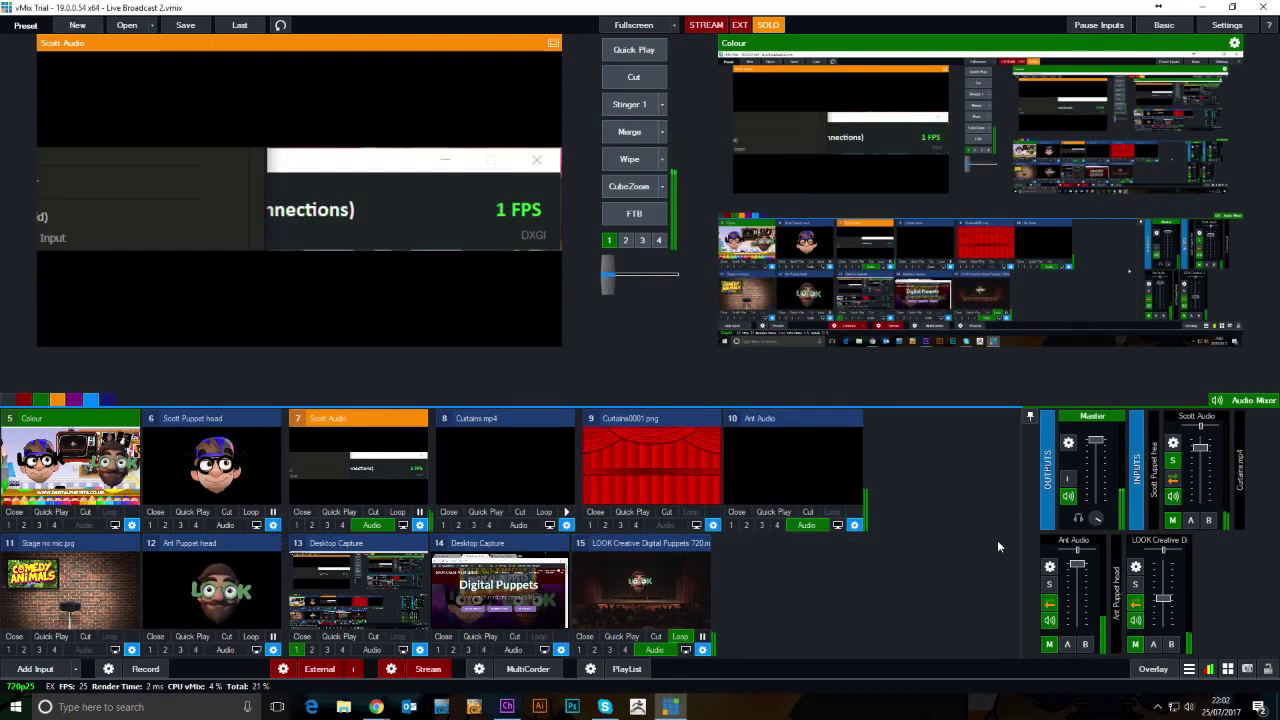